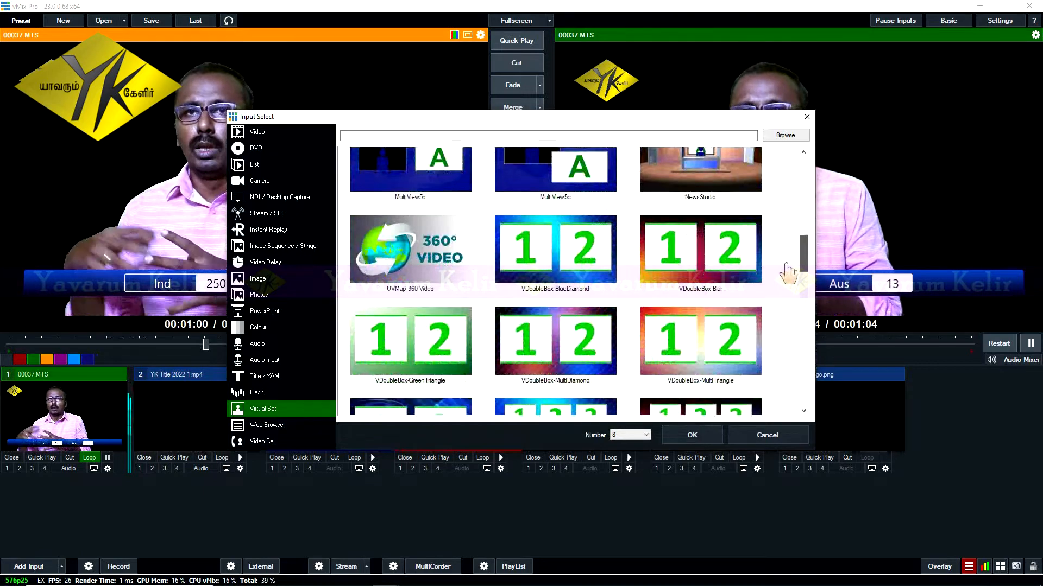
- Add the "1 virtualstudiosets.com_9B_LEFT" virtual set as input 8
drag(803, 388, 802, 187)
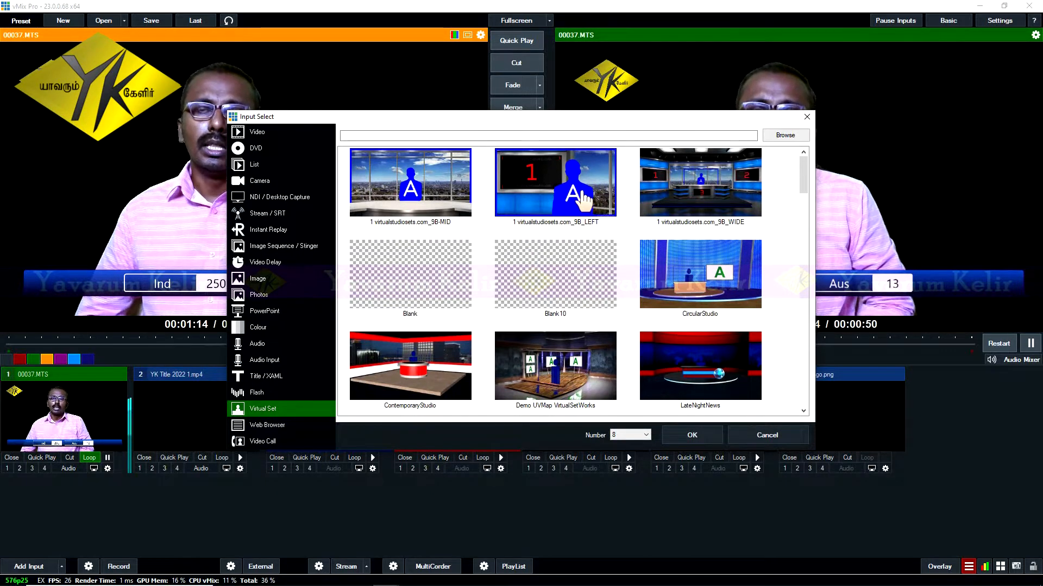
click(554, 197)
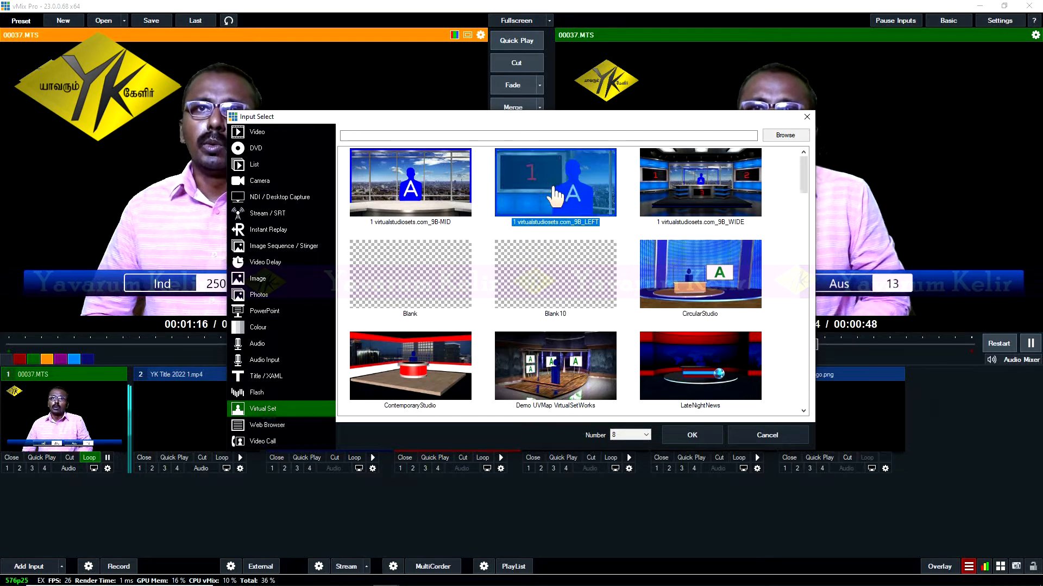
click(694, 441)
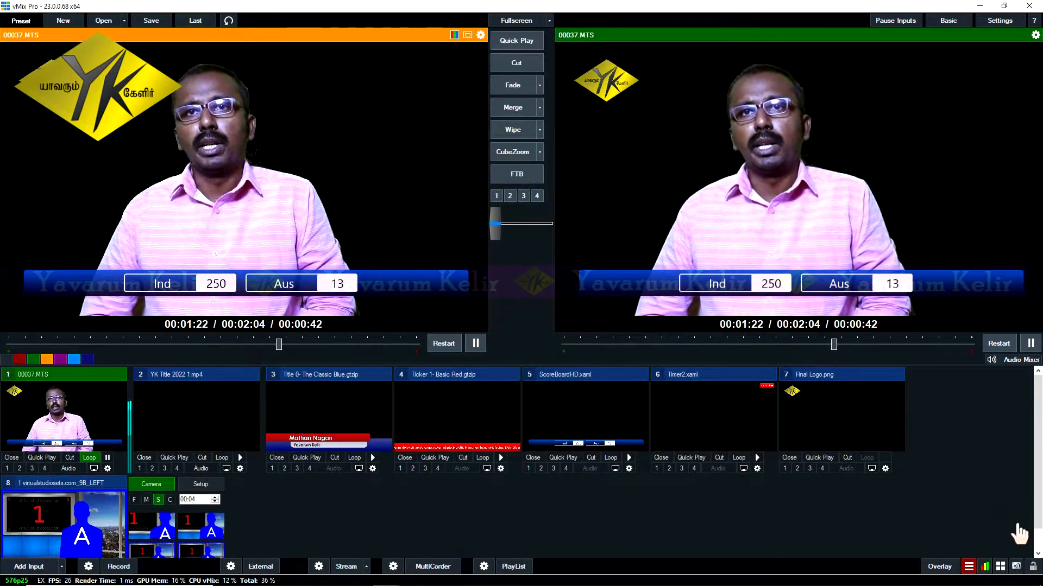
click(1038, 540)
click(1038, 540)
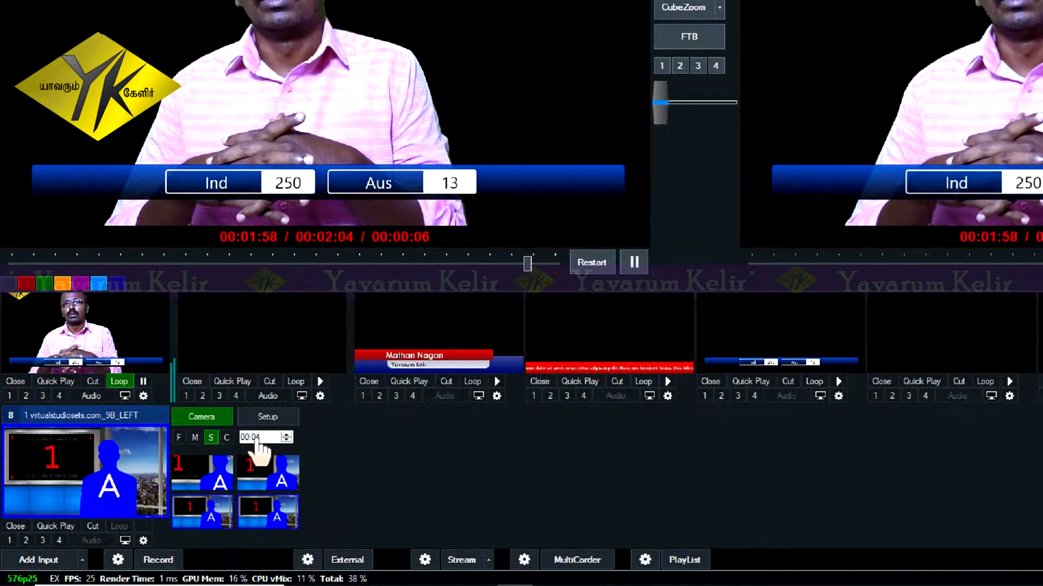
- Preview the virtual set and assign input 00037.MTS to its Talent A layer
click(266, 421)
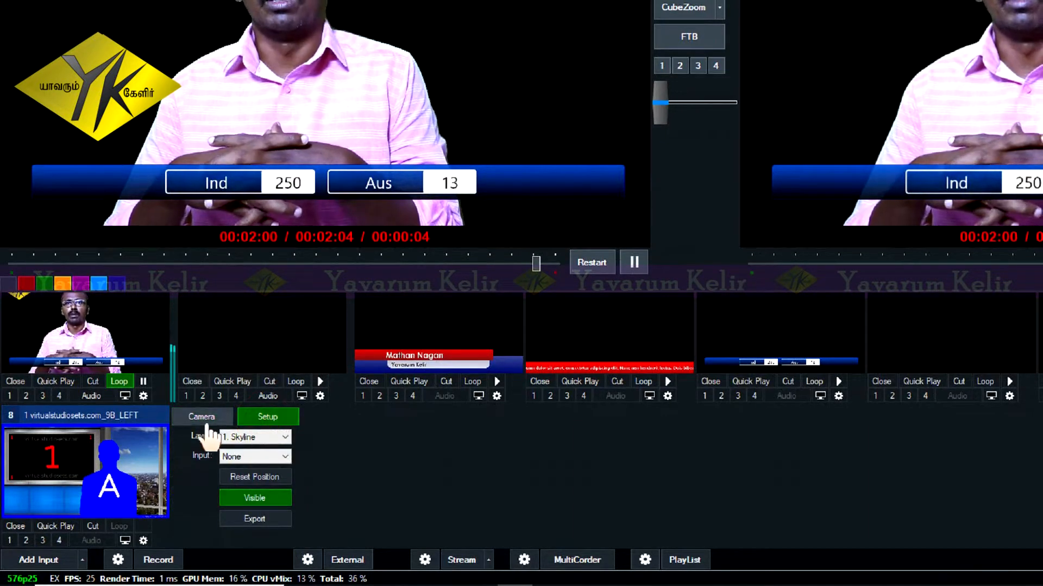
click(84, 490)
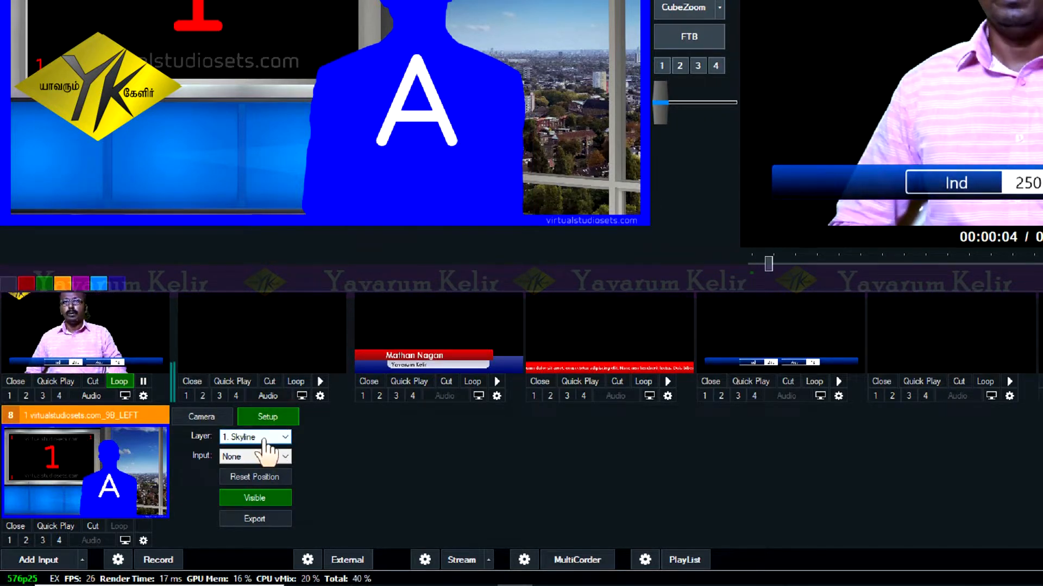
click(266, 440)
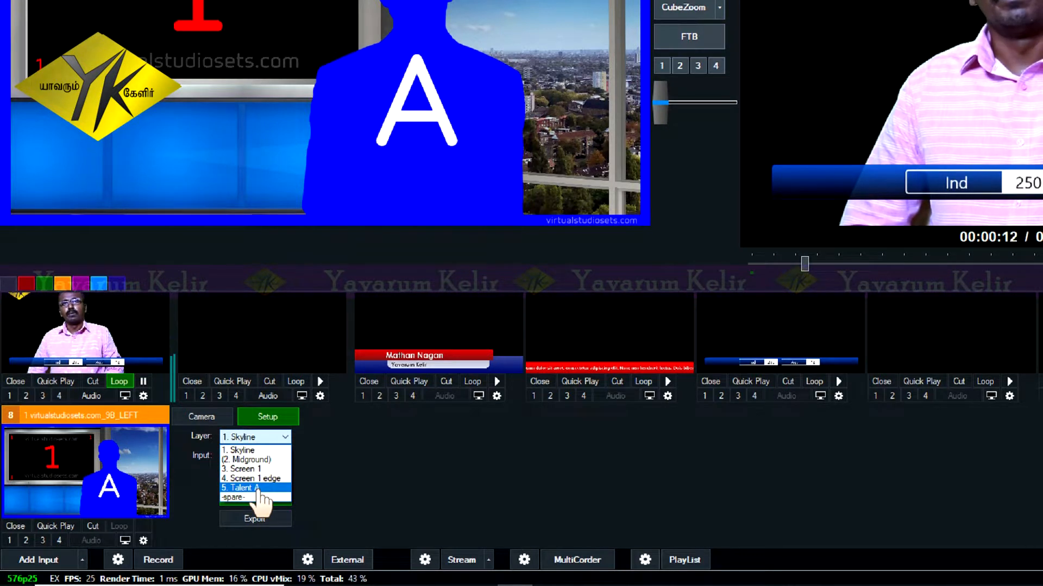
click(260, 488)
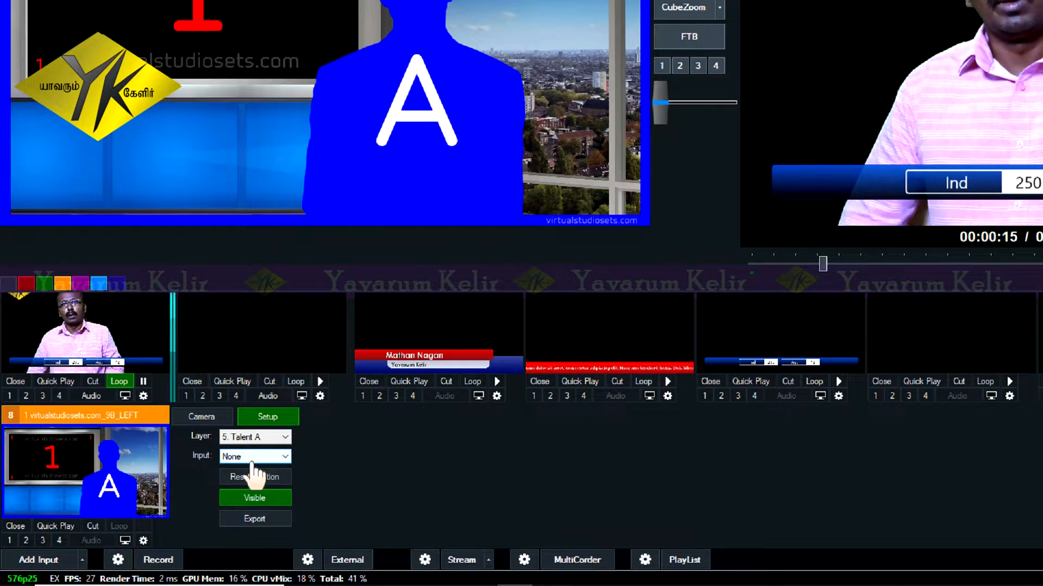
click(270, 457)
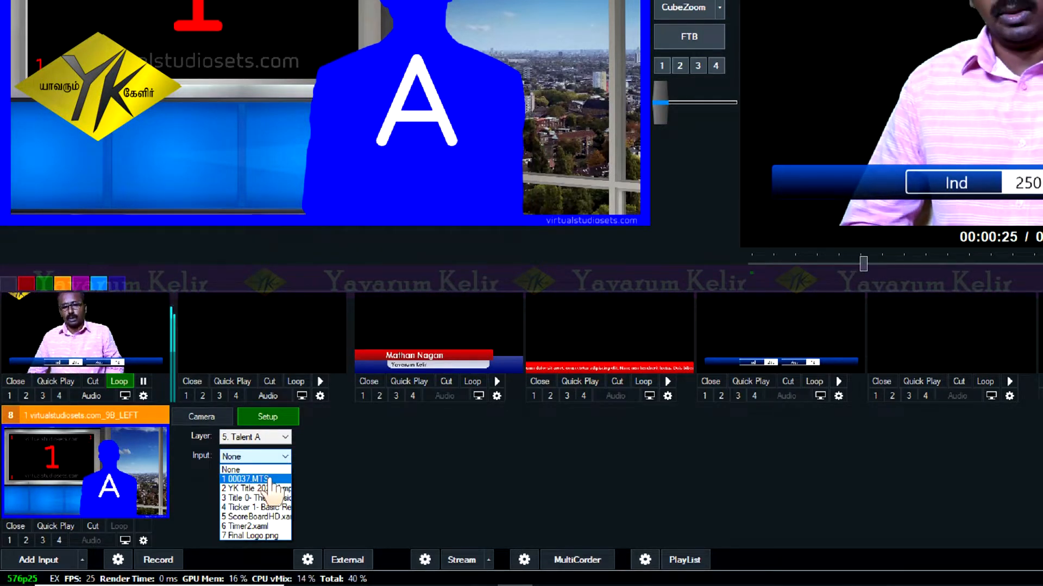
click(270, 479)
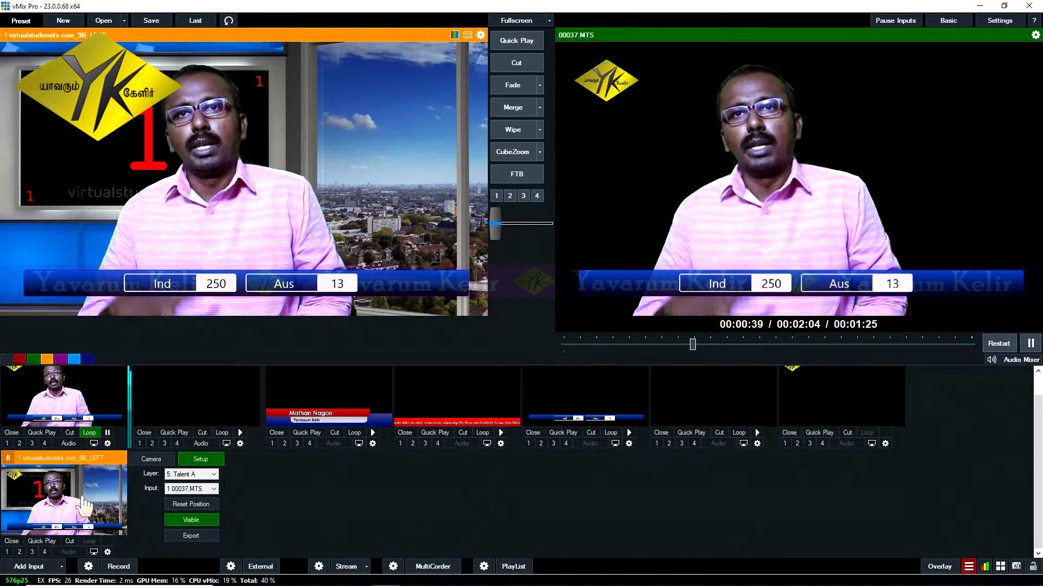
- Assign the YK Title 2022 1.mp4 input to the virtual set's Screen 1 layer and play that clip in a loop
click(200, 478)
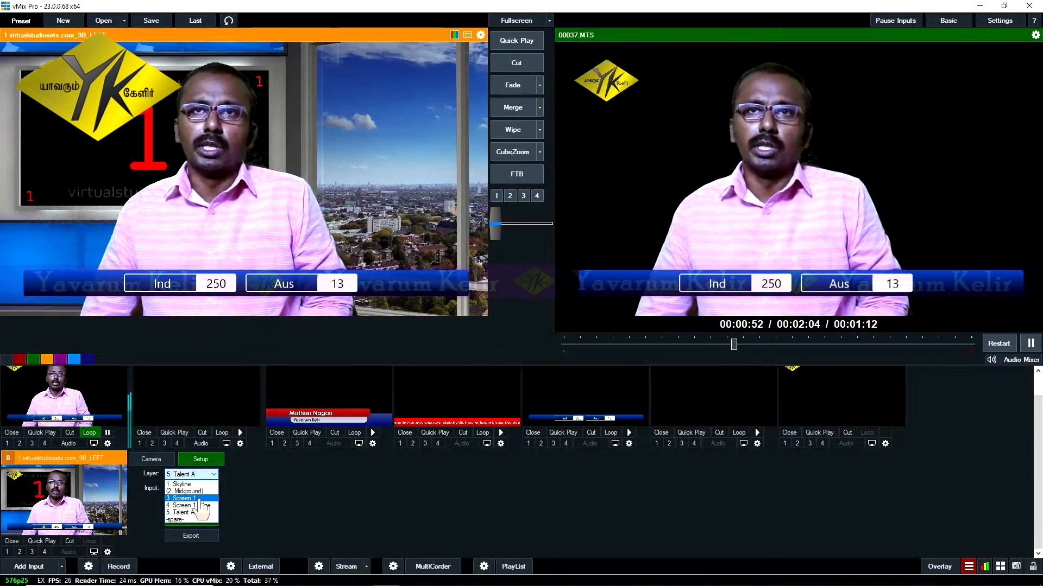
click(200, 499)
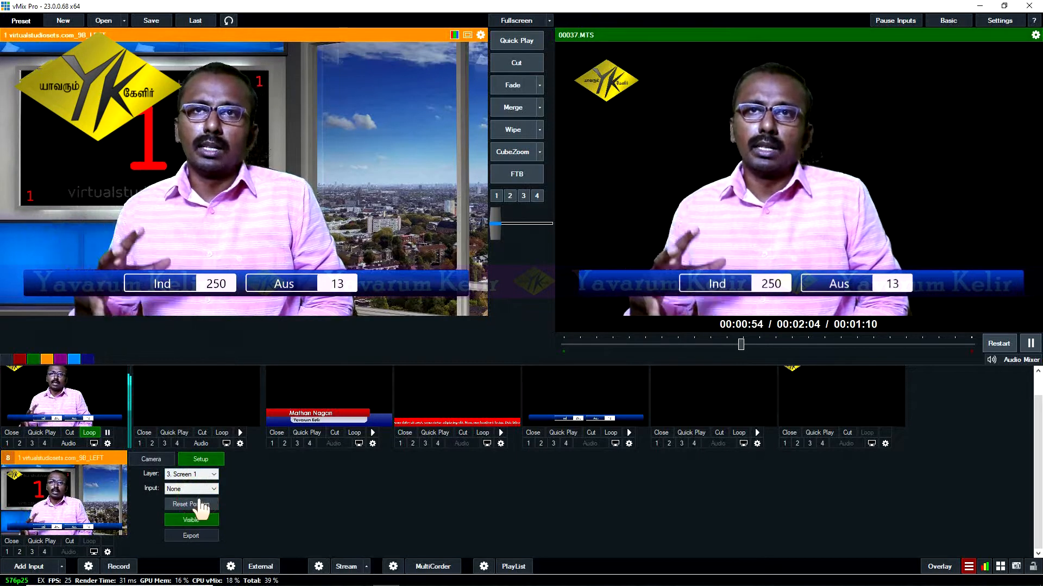
click(213, 489)
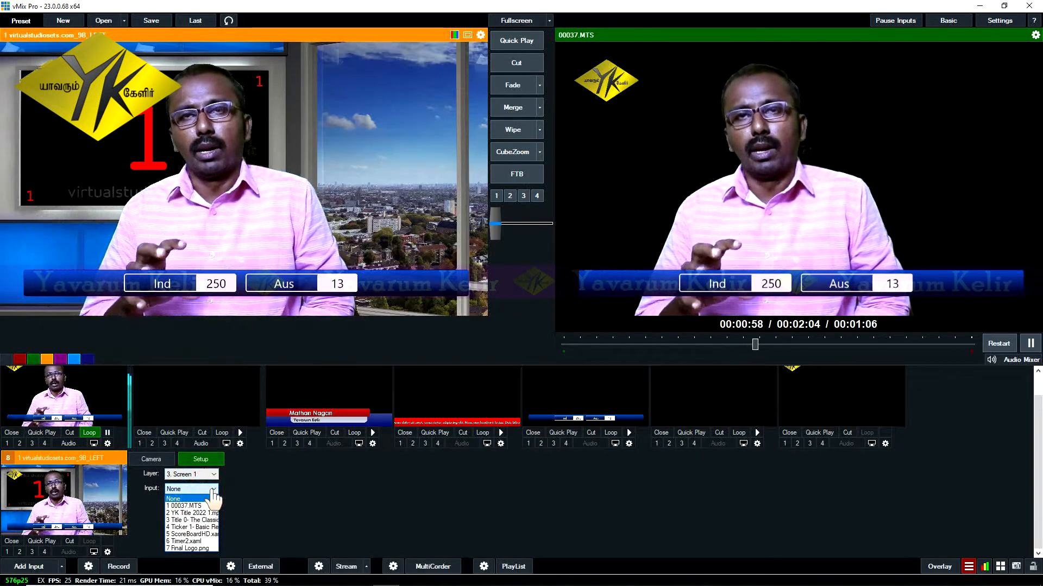
click(190, 512)
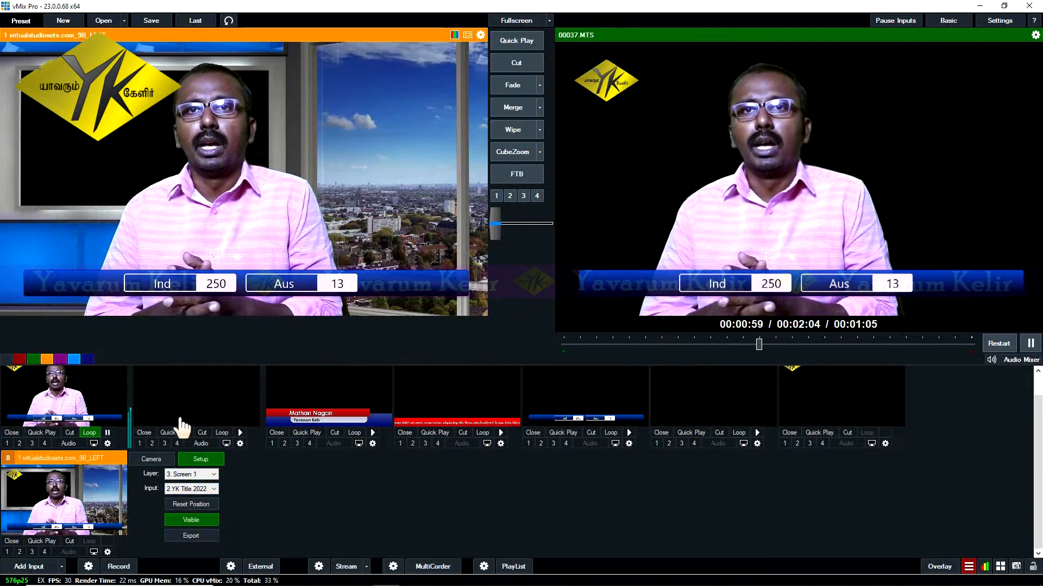
click(240, 433)
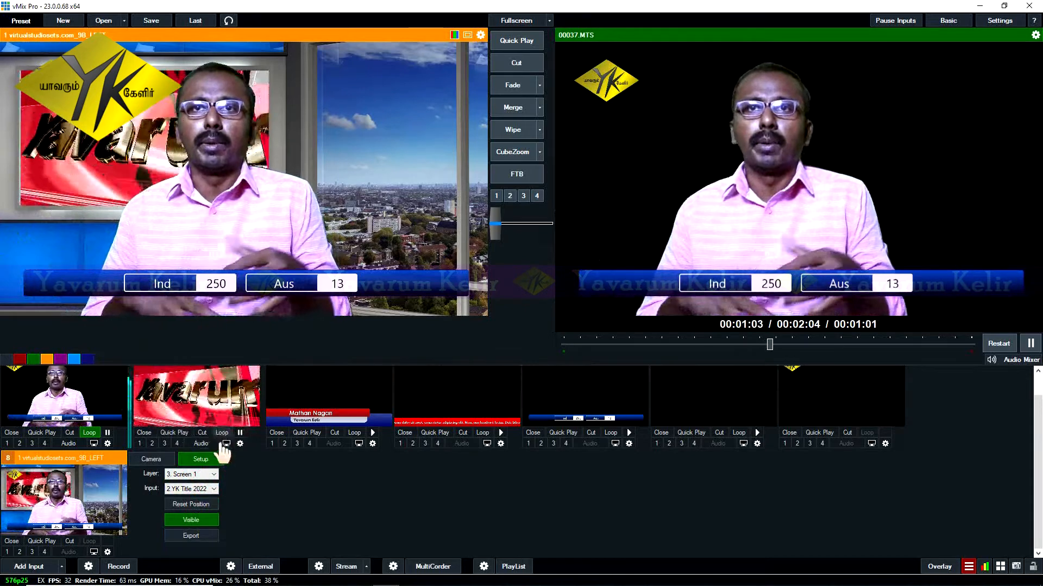
click(221, 432)
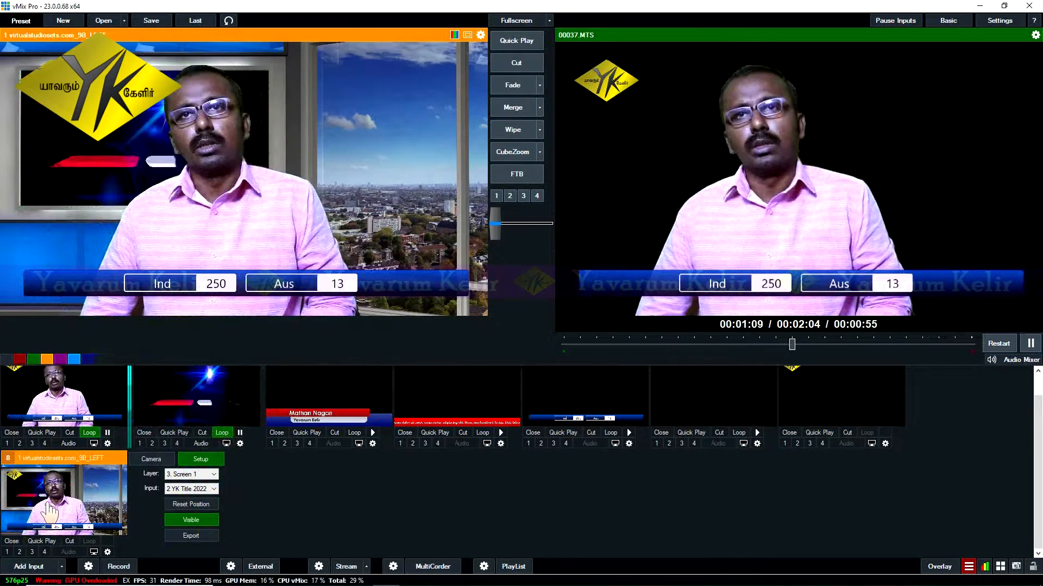
- Send the virtual set to the output with Merge, and bring 00037.MTS back to the output with Wipe
click(514, 112)
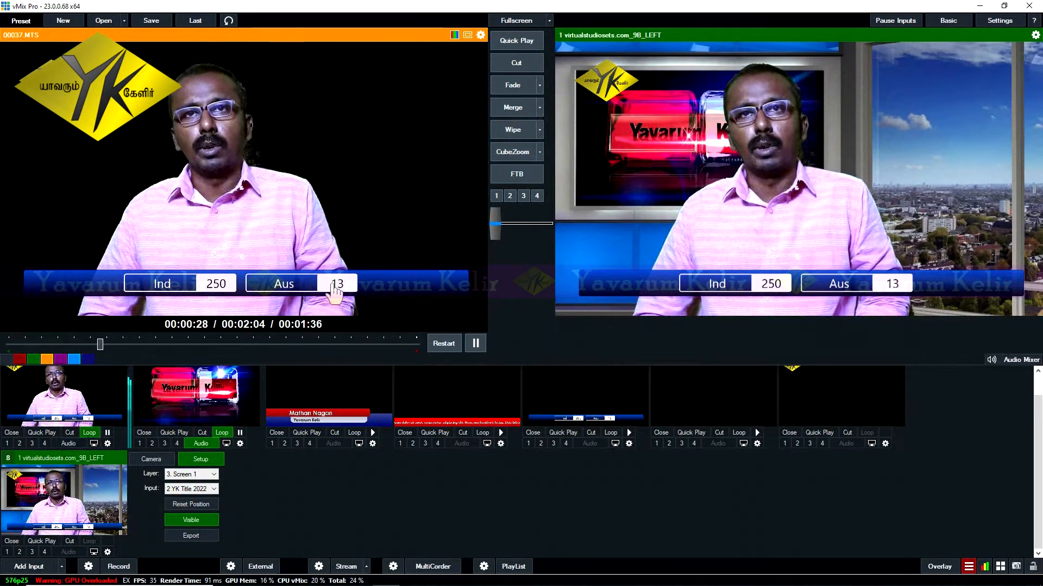
click(515, 130)
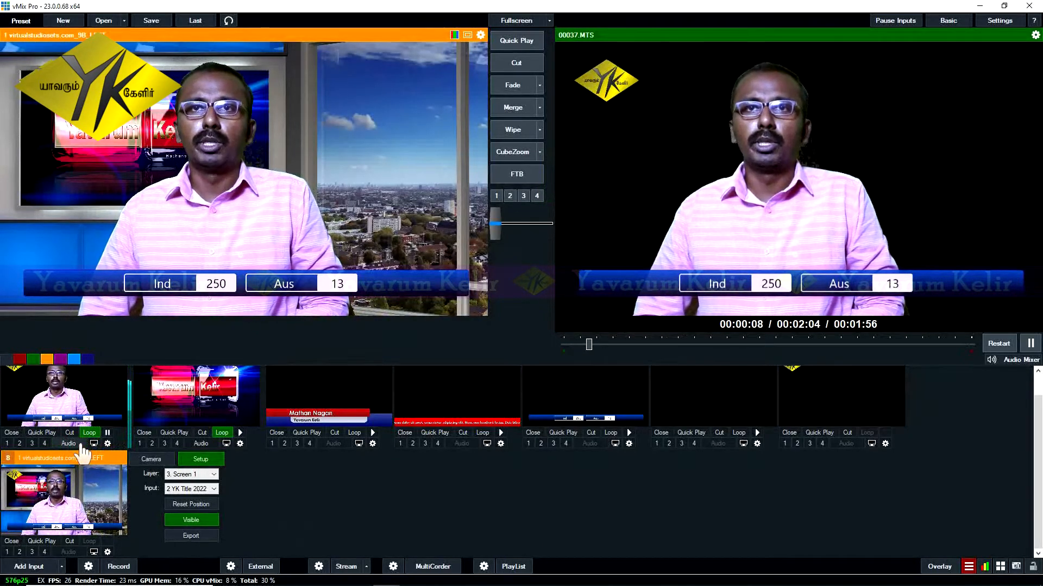
- Resume playback of the YK Title 2022 1.mp4 clip and close the virtual set input
click(240, 433)
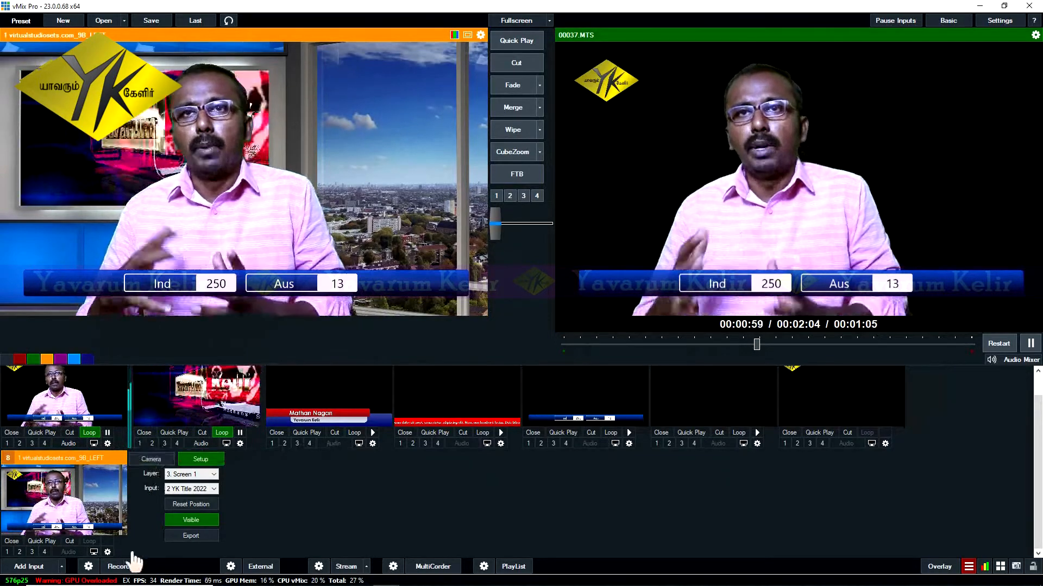
click(11, 541)
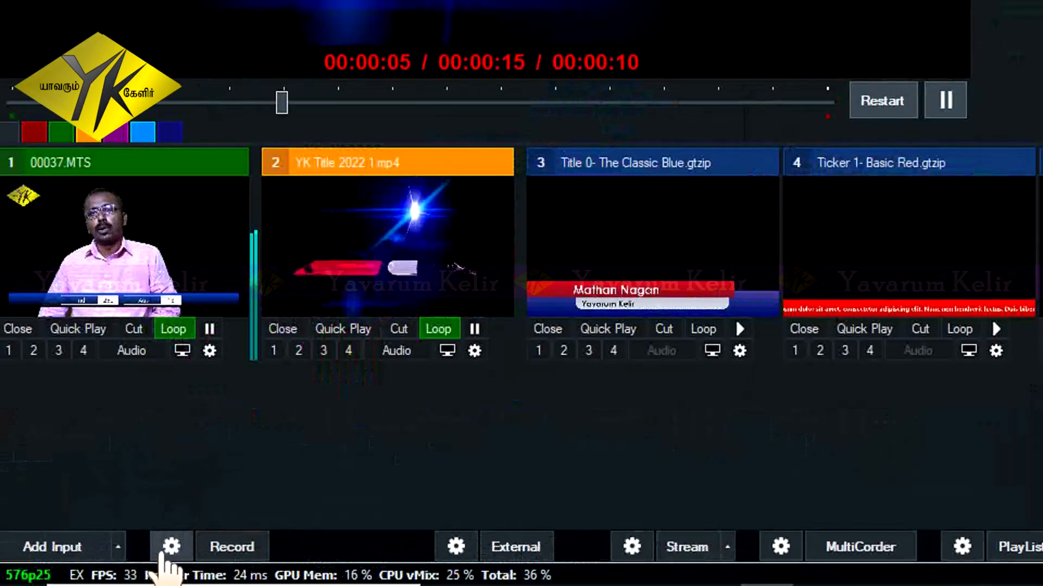
- Open the recording setup and compare the file, format and enable options of recorders 1 and 2
click(173, 559)
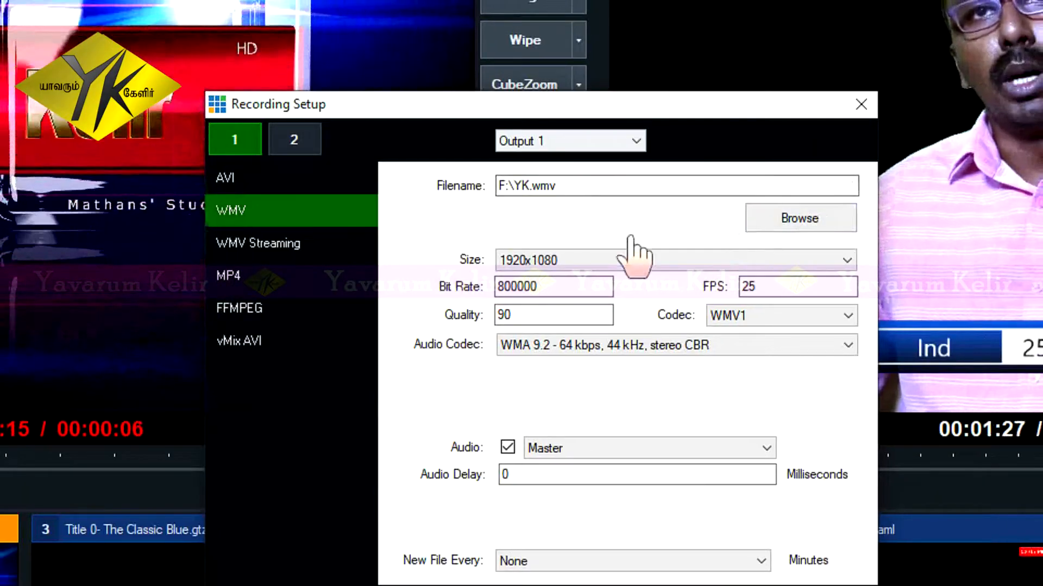
click(293, 139)
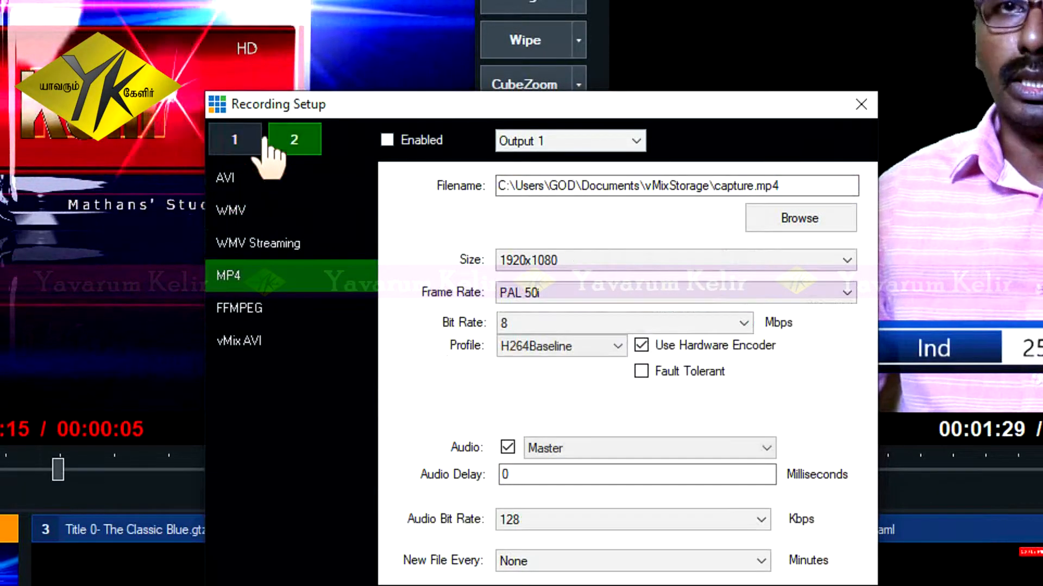
click(247, 144)
click(296, 139)
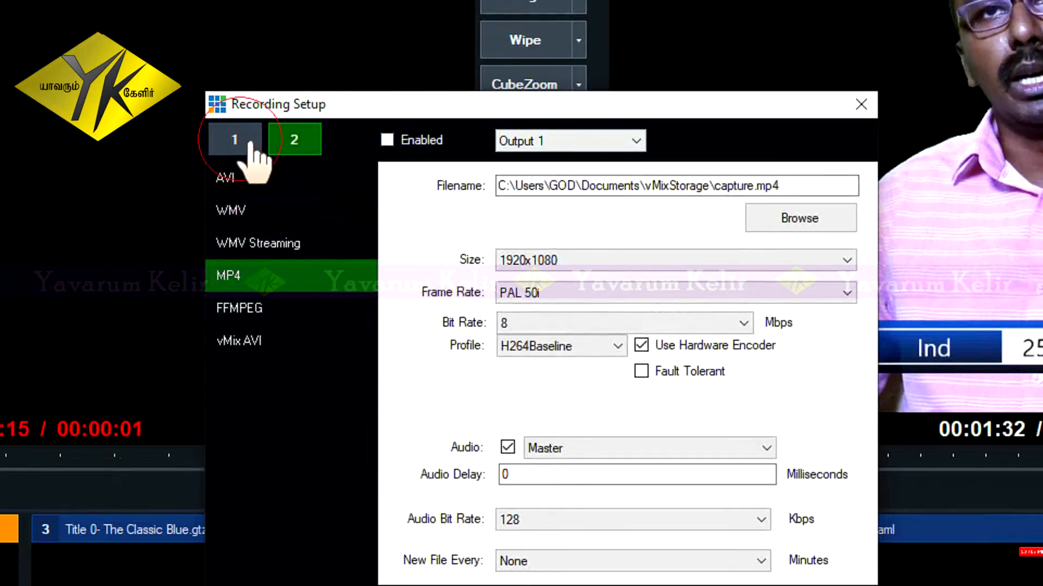
click(249, 143)
click(294, 142)
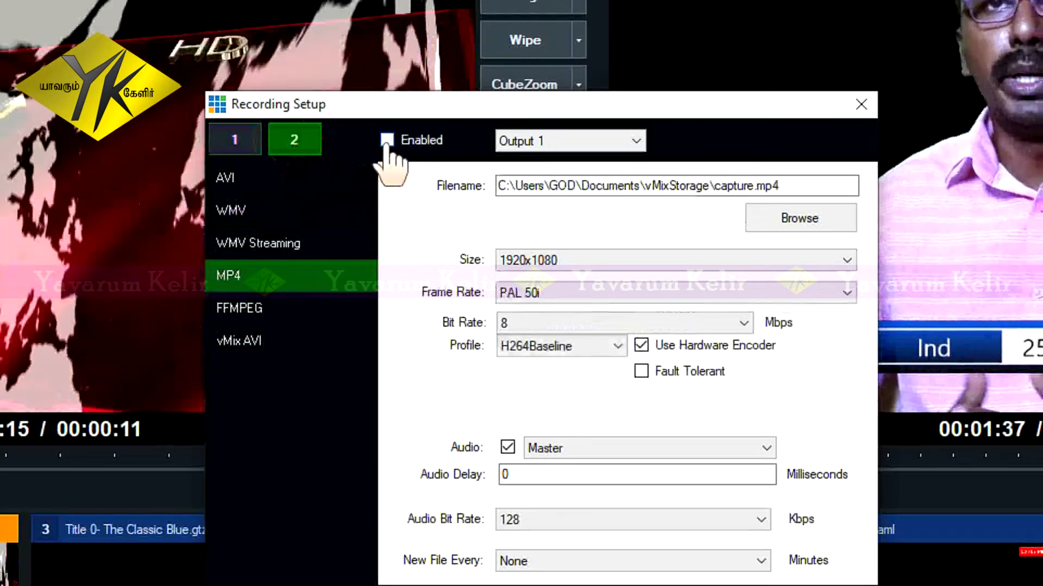
click(234, 142)
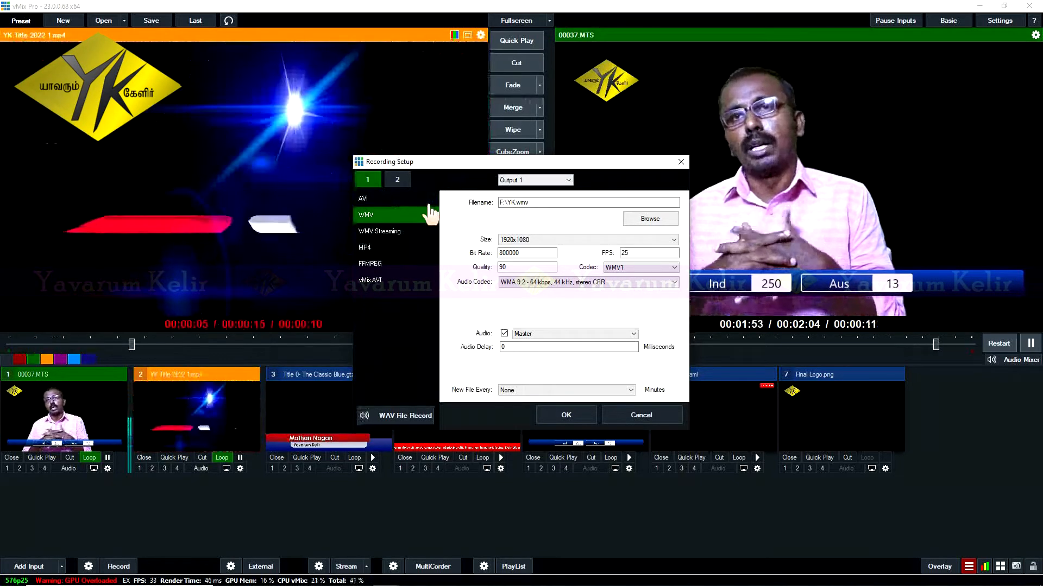
- Review the AVI and WMV options for recorder 1 and choose MP4 as its recording format
click(379, 201)
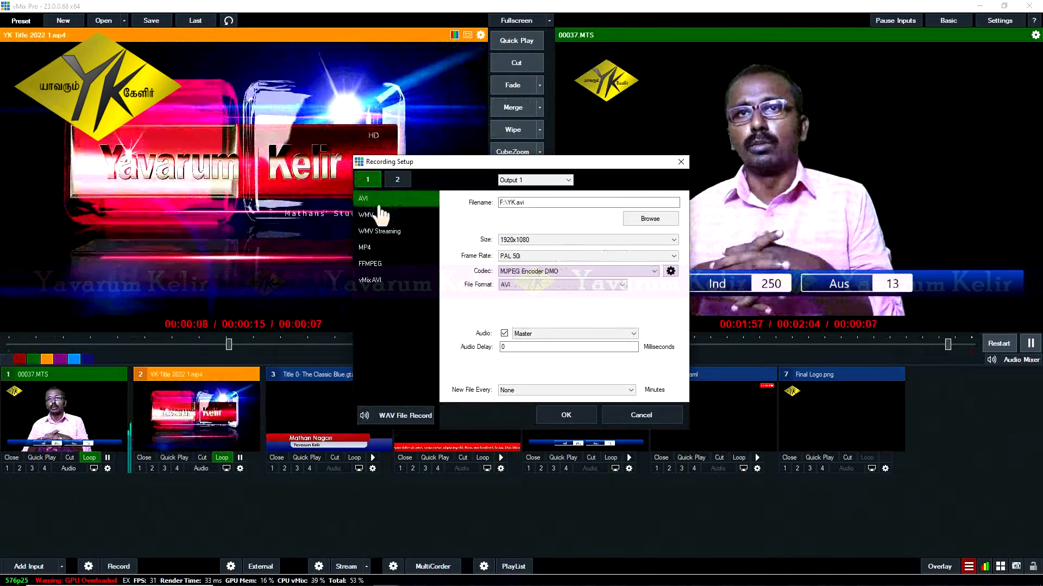
click(383, 215)
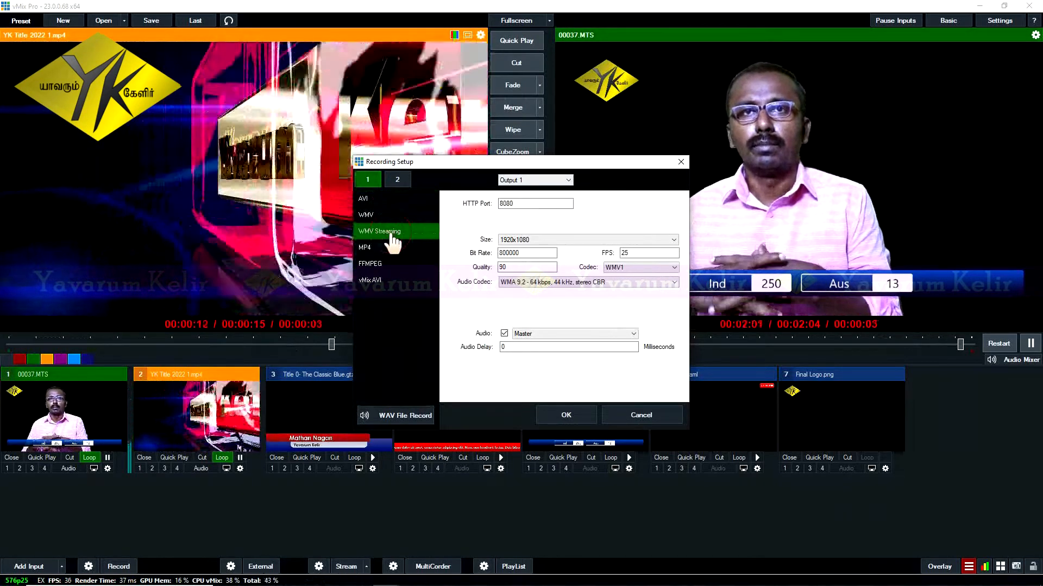
click(383, 248)
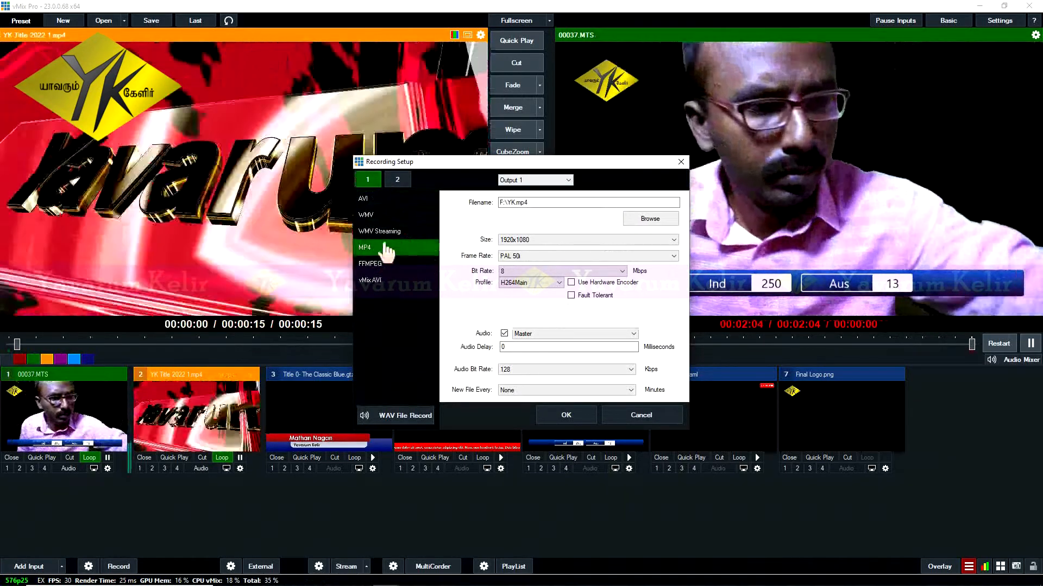
click(362, 199)
click(373, 215)
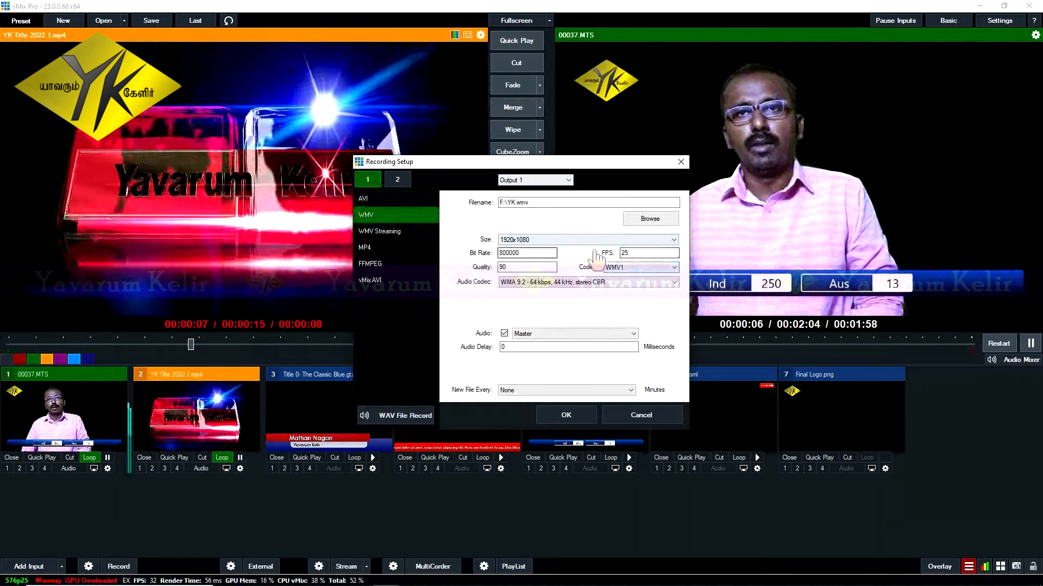
click(380, 248)
- Review the available MP4 frame sizes, save location and audio bit rates for recorder 1, and accept the recording setup
click(541, 240)
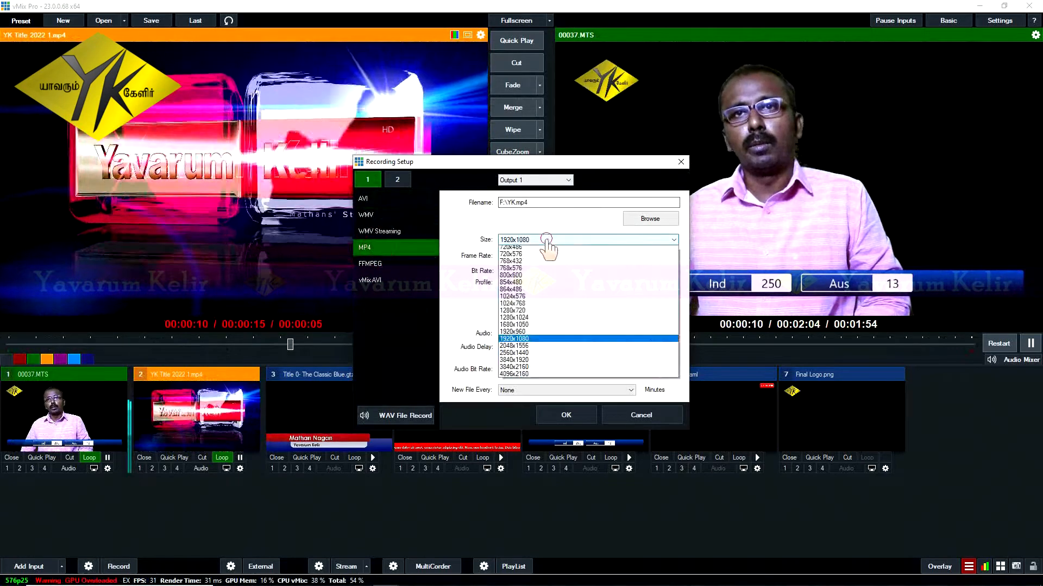
click(552, 406)
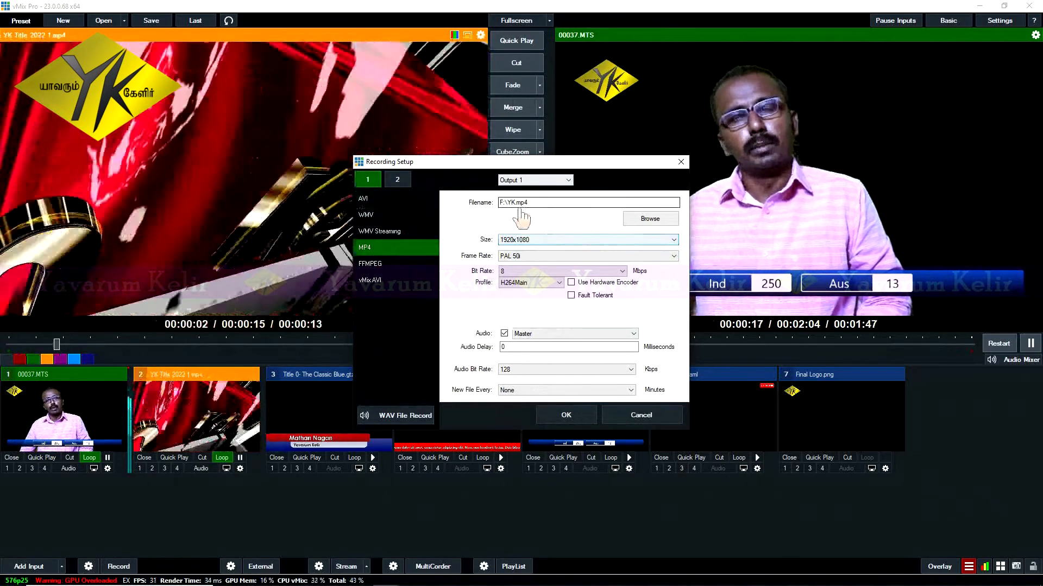
click(650, 218)
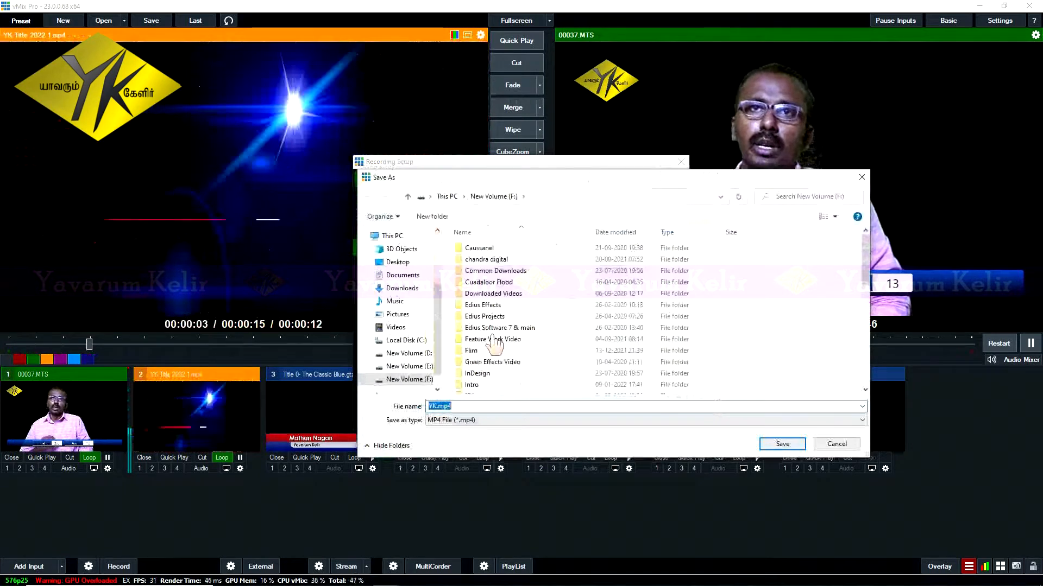
click(843, 446)
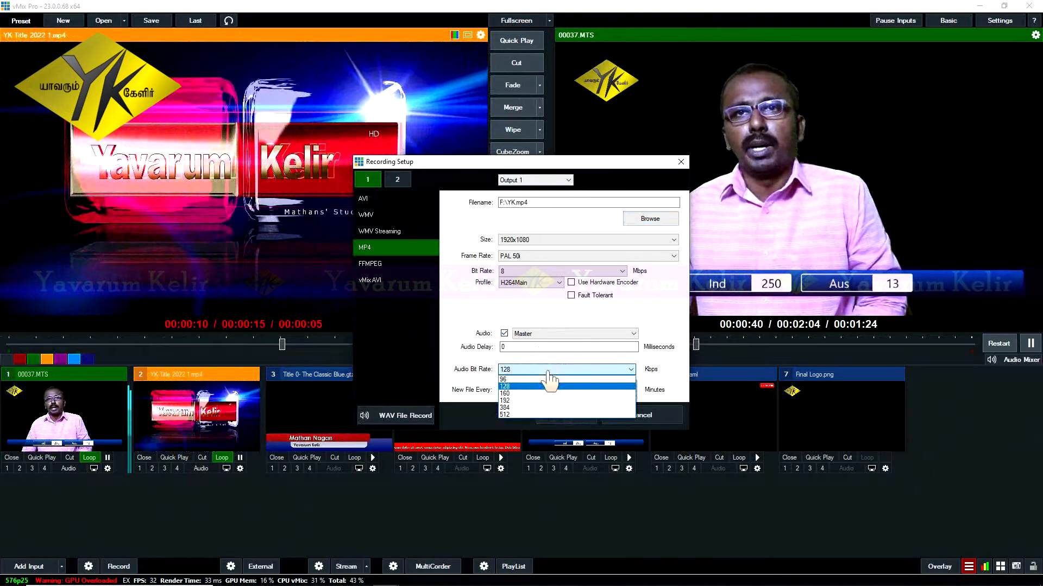
click(547, 371)
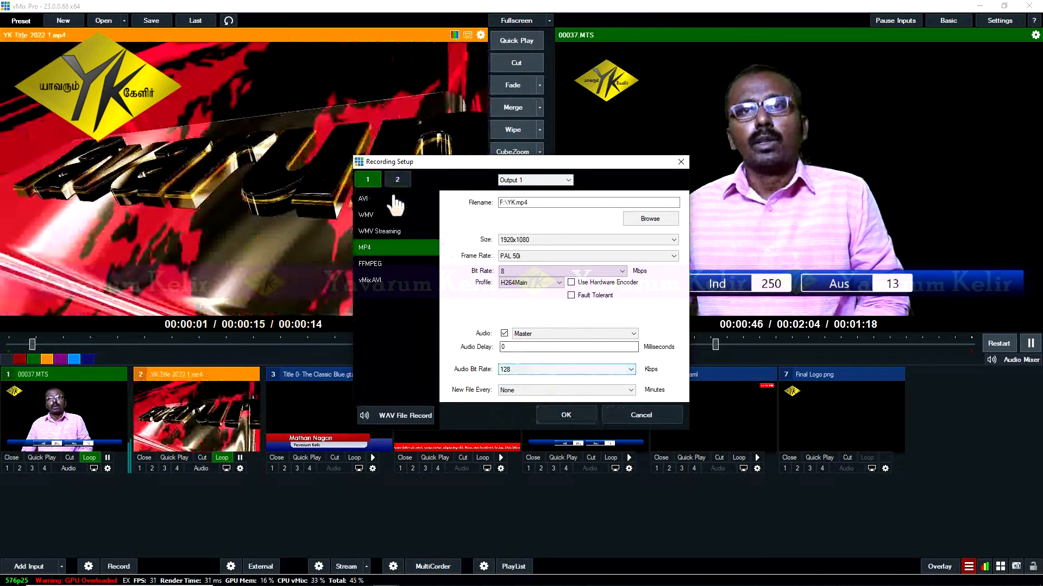
click(566, 415)
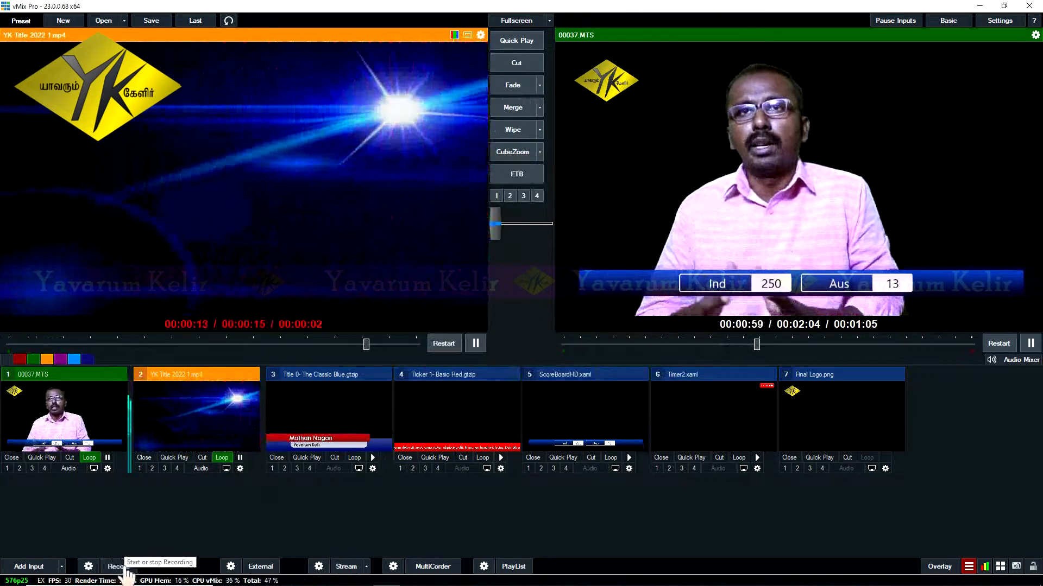
- Record a few seconds of the production output, and confirm stopping the recording
click(122, 569)
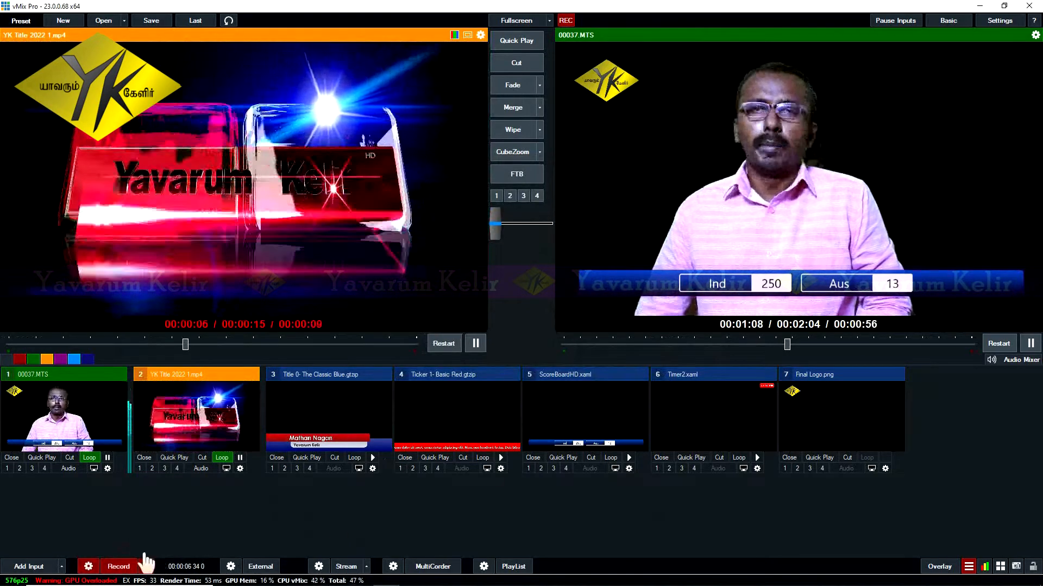
click(122, 568)
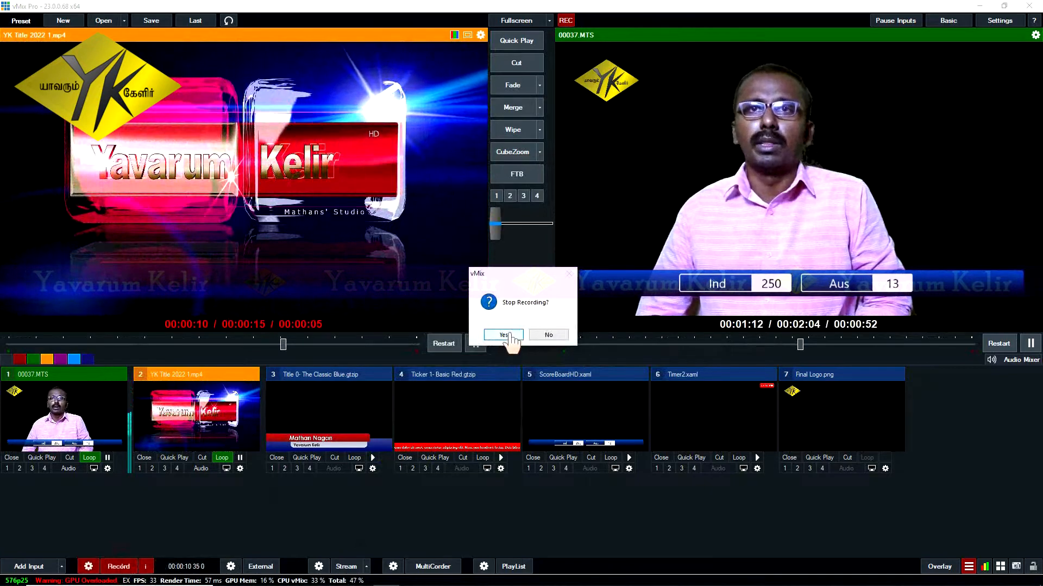
click(503, 335)
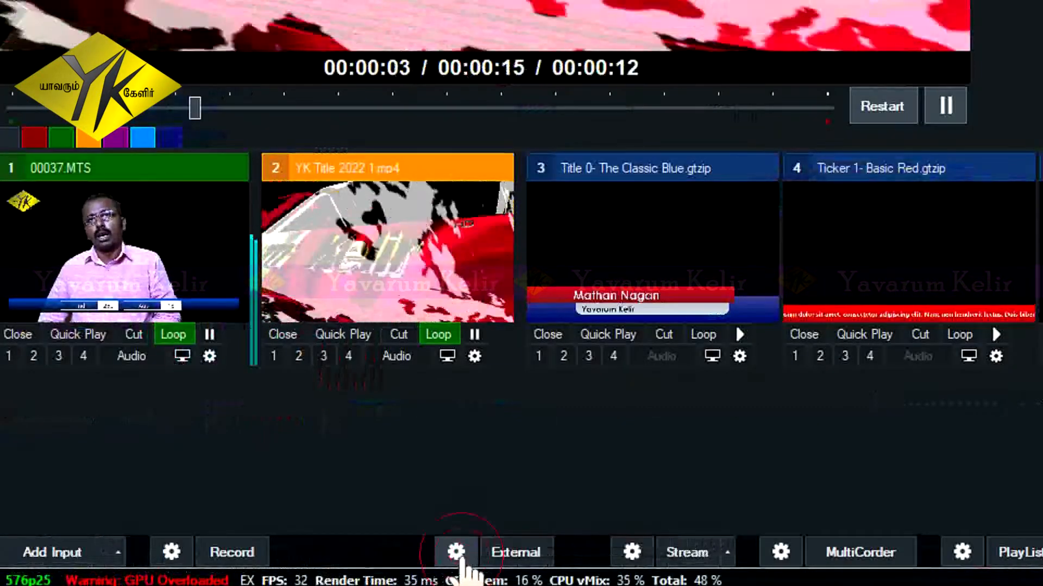
- Review the available sources for external Output 2 and keep Output as its source
click(457, 554)
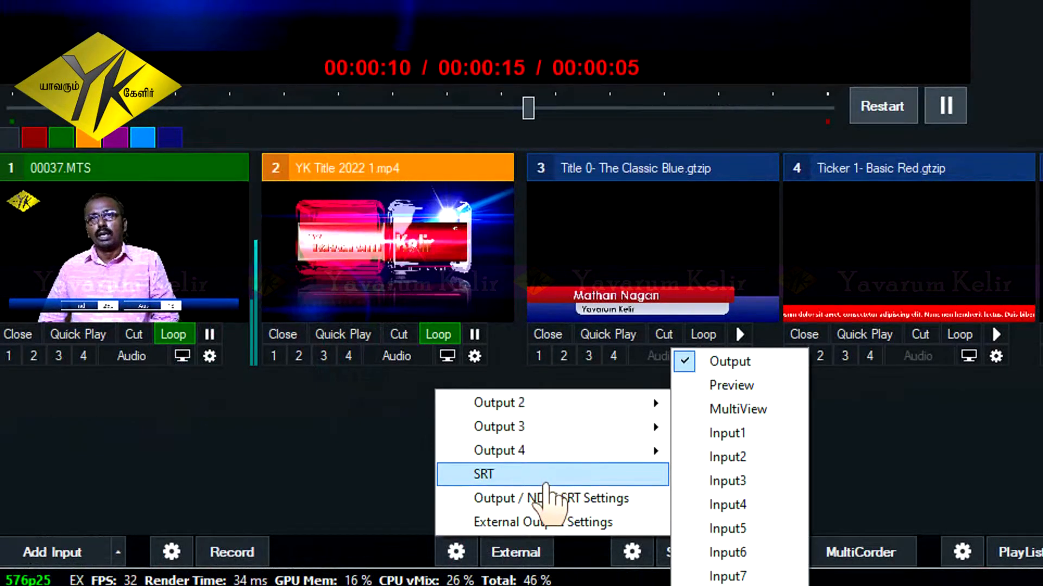
mouse_move(567, 403)
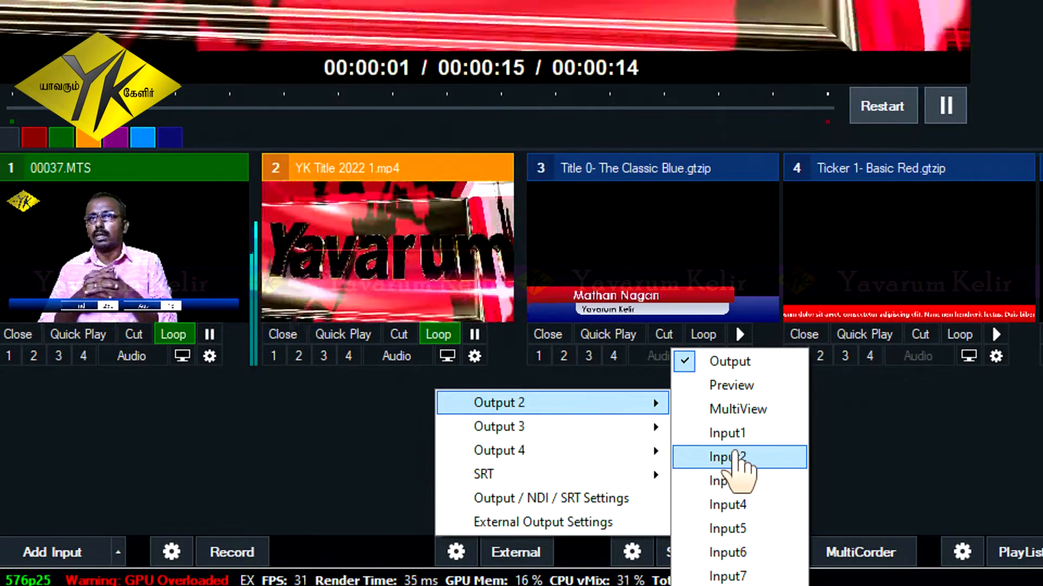
click(646, 402)
click(744, 363)
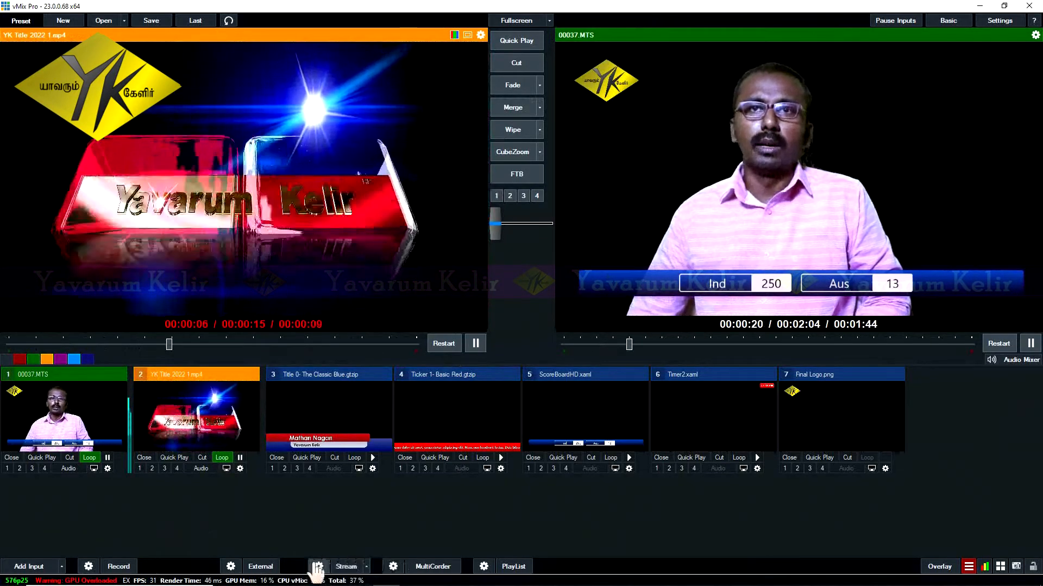
- Open the streaming settings and compare the destination and quality options of streams 1, 2 and 3
click(319, 568)
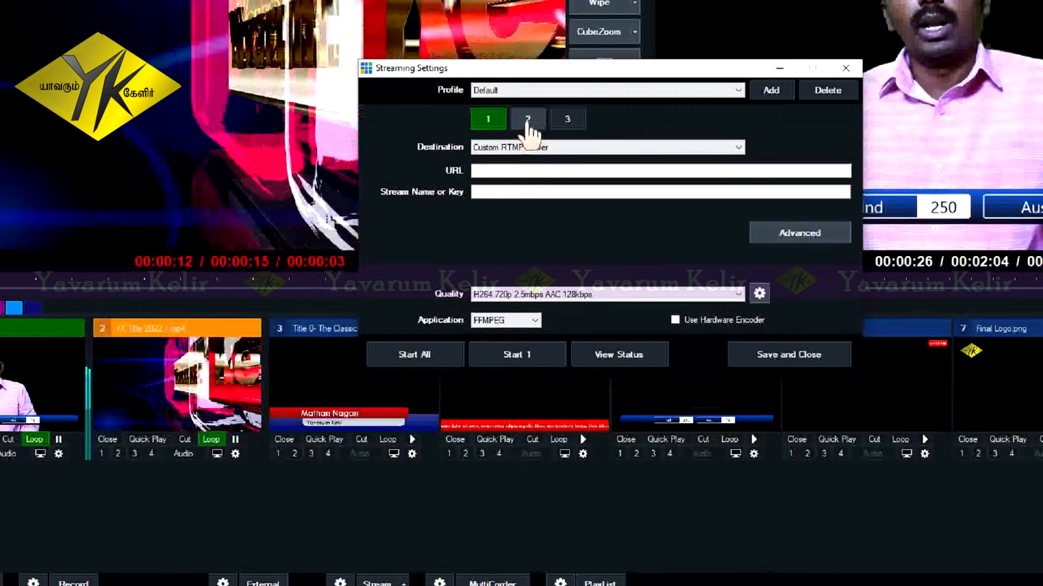
click(528, 99)
click(567, 120)
click(489, 121)
click(569, 121)
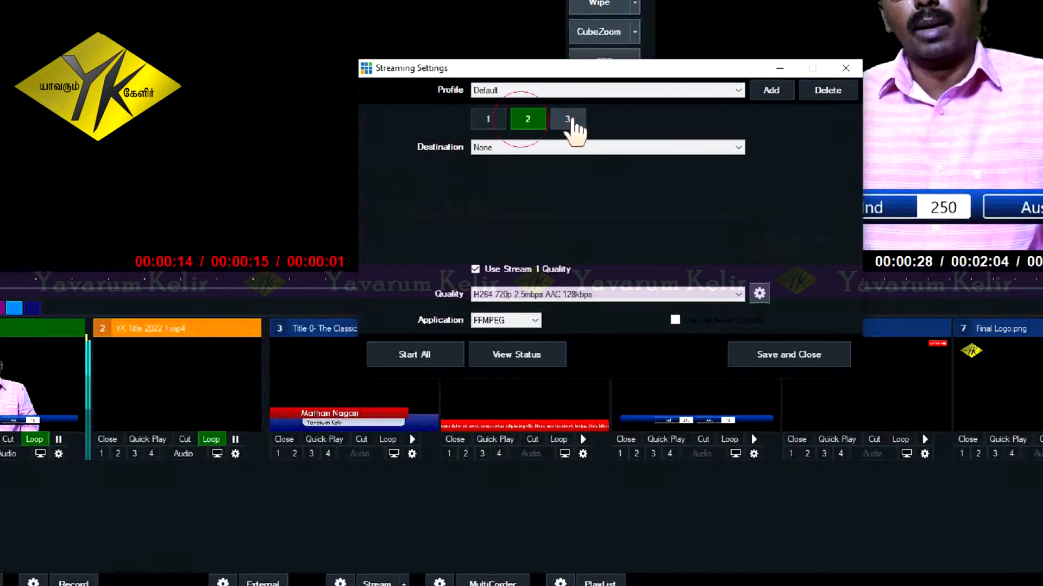
click(480, 122)
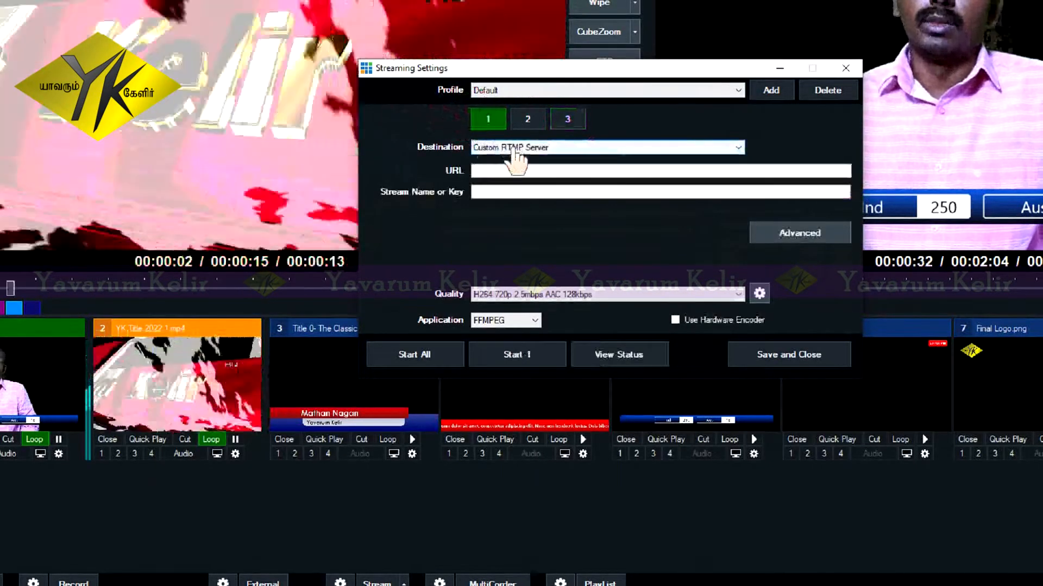
- Set the stream 1 destination to Facebook, review the Facebook login and post settings, and close them
click(514, 153)
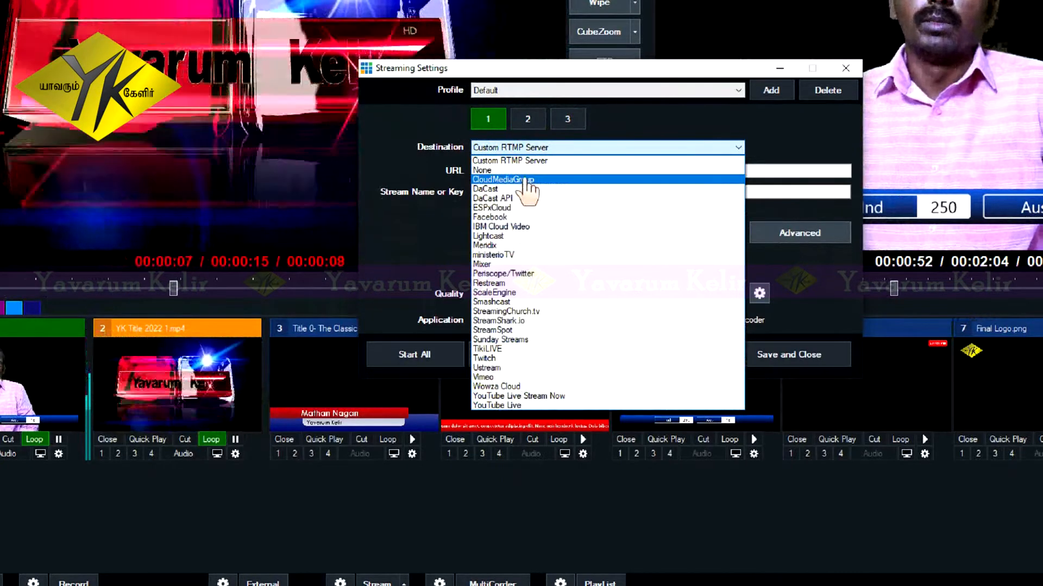
click(495, 217)
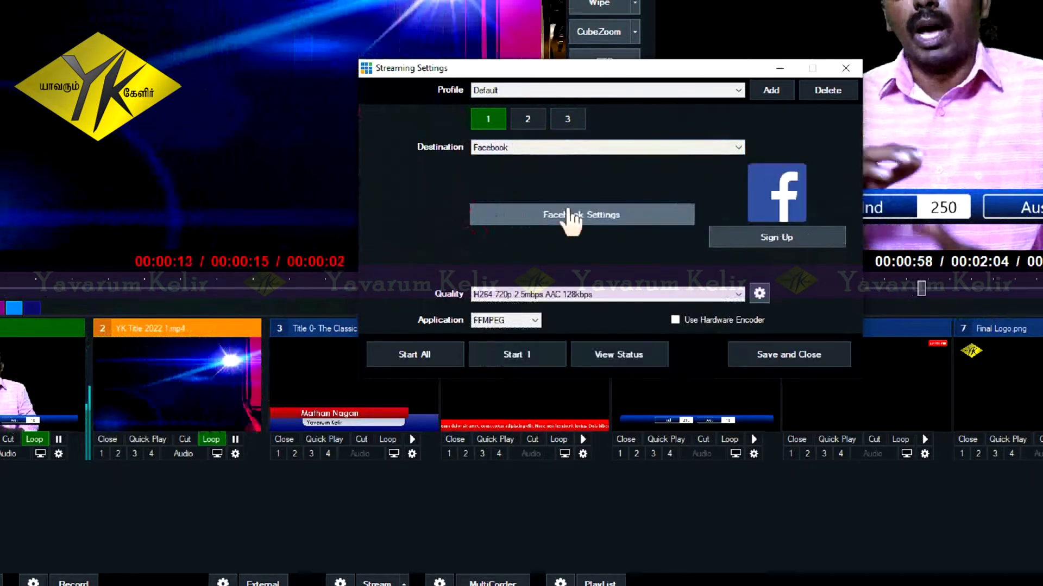
click(585, 215)
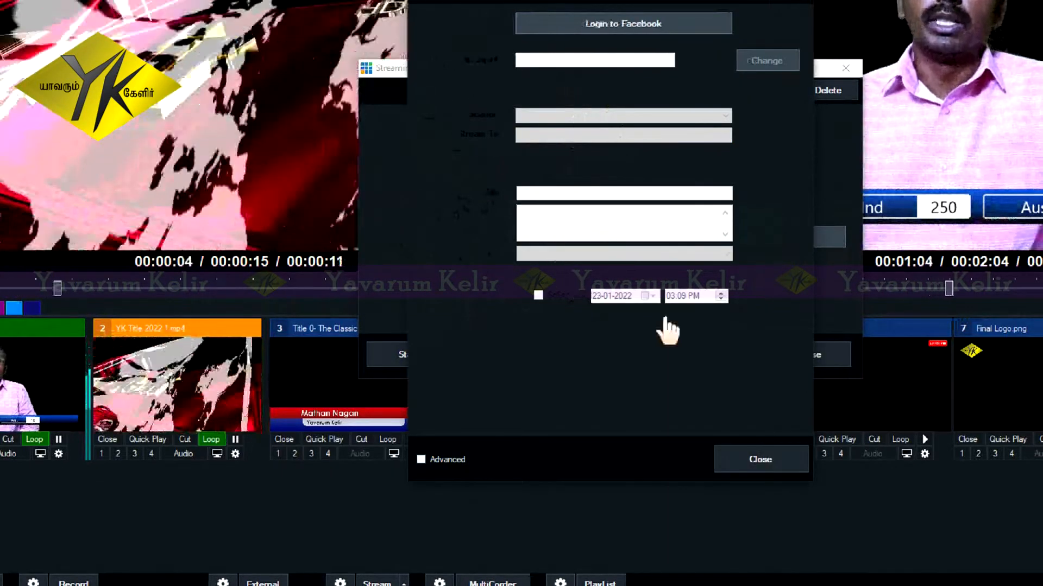
click(760, 460)
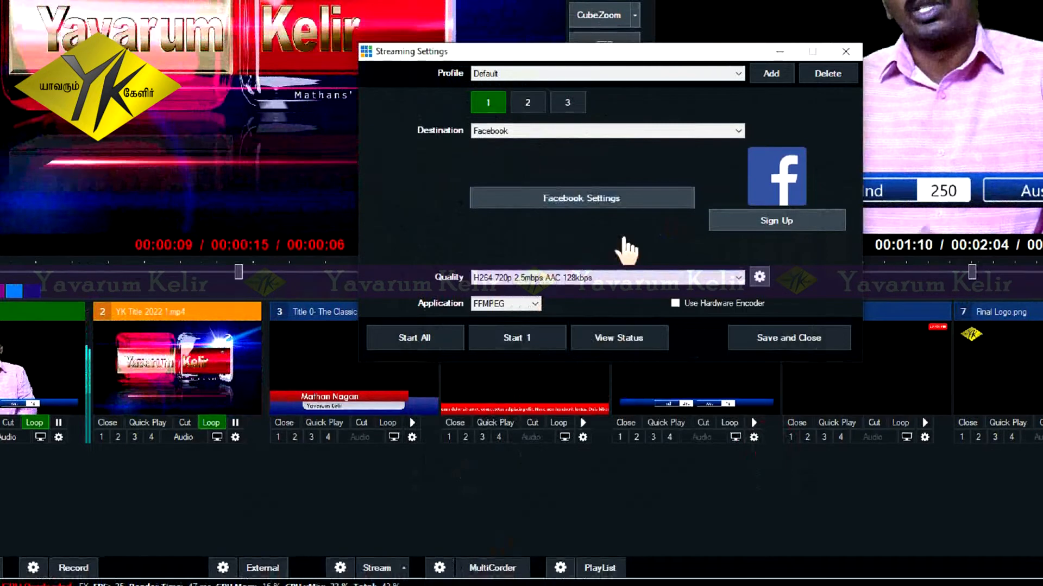
- Choose YouTube Live as the stream 1 destination, check stream 3's destination, and close the streaming settings without saving
click(629, 130)
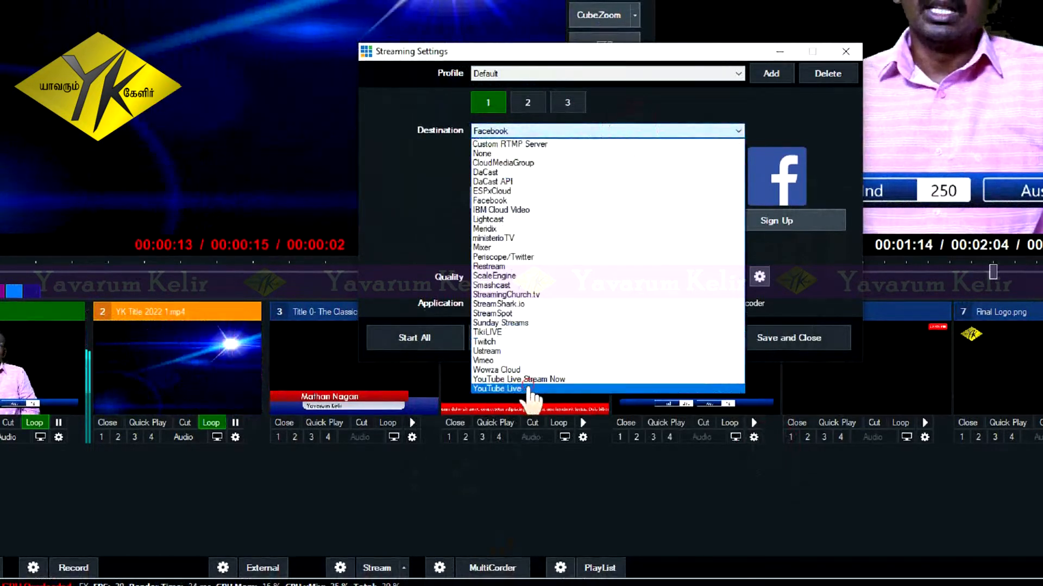
click(530, 388)
click(480, 159)
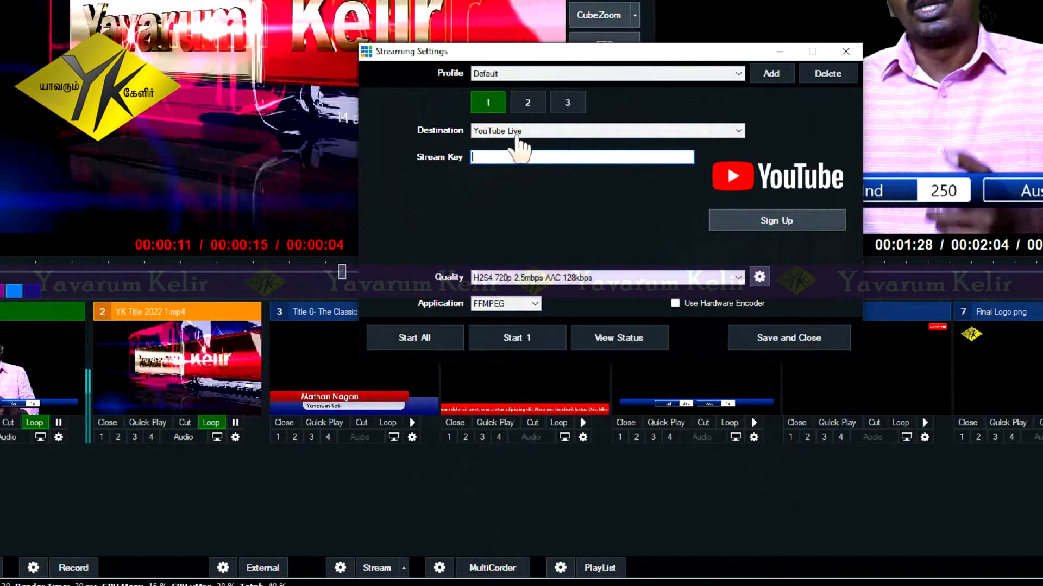
click(567, 103)
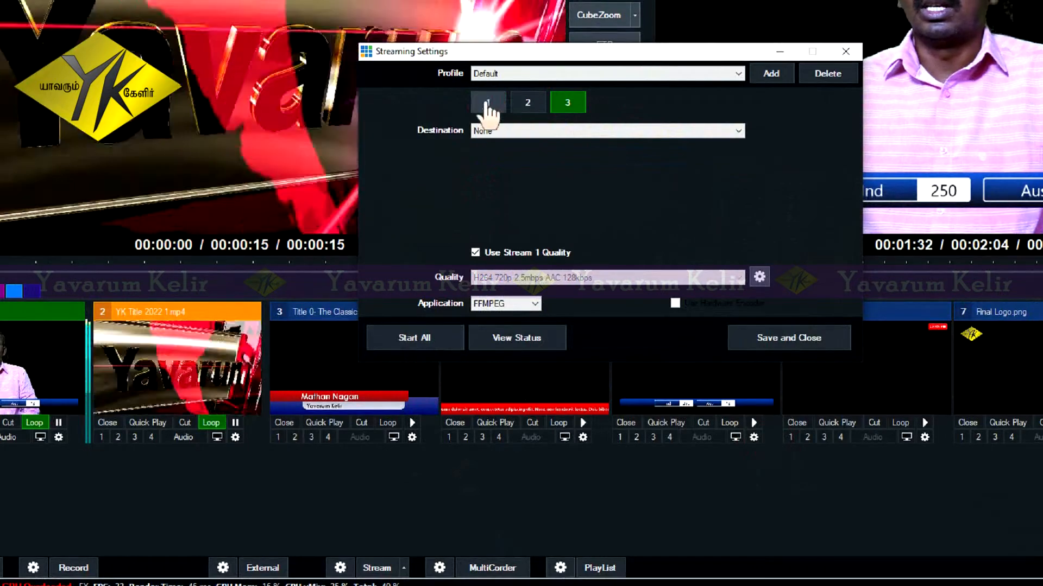
click(488, 106)
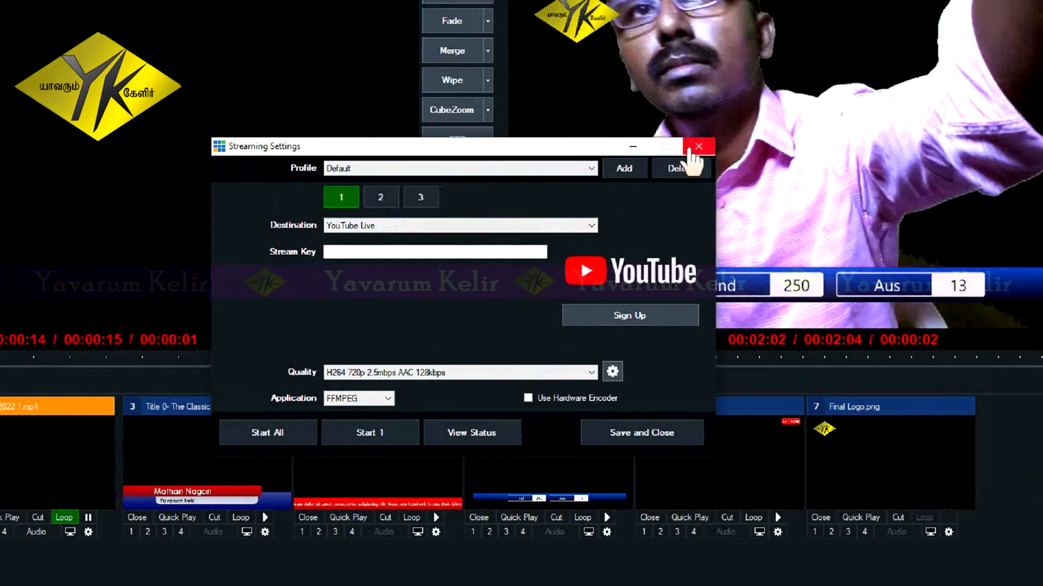
click(698, 147)
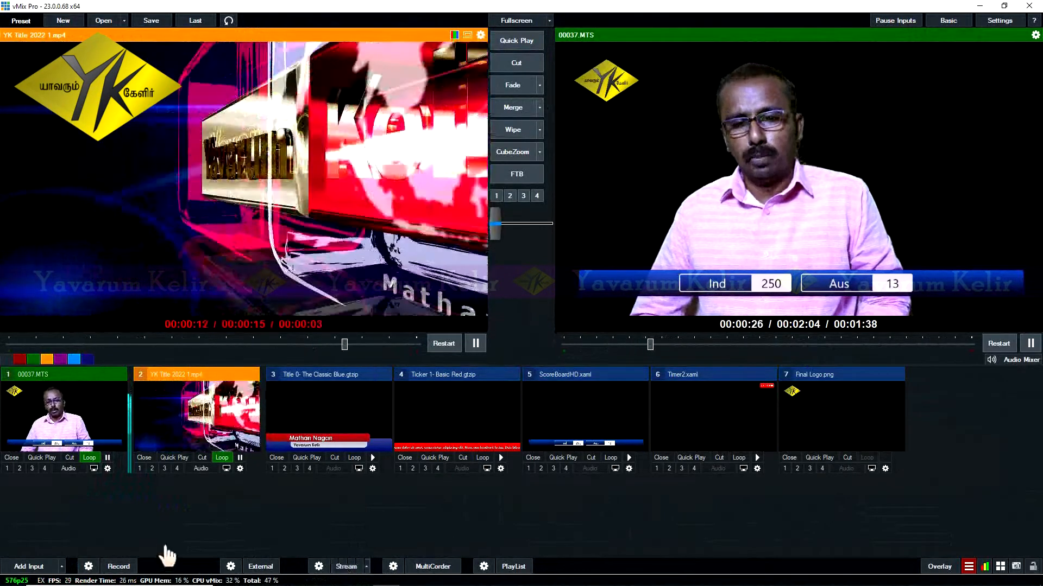
- Review the camera input's device, resolution and frame rate options, and cancel adding the input
click(34, 571)
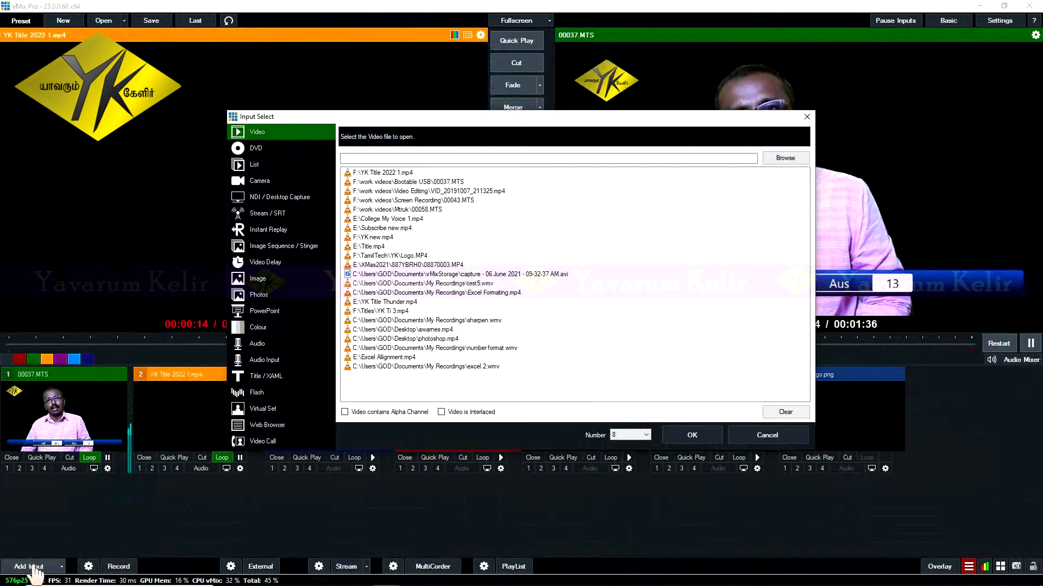
click(298, 183)
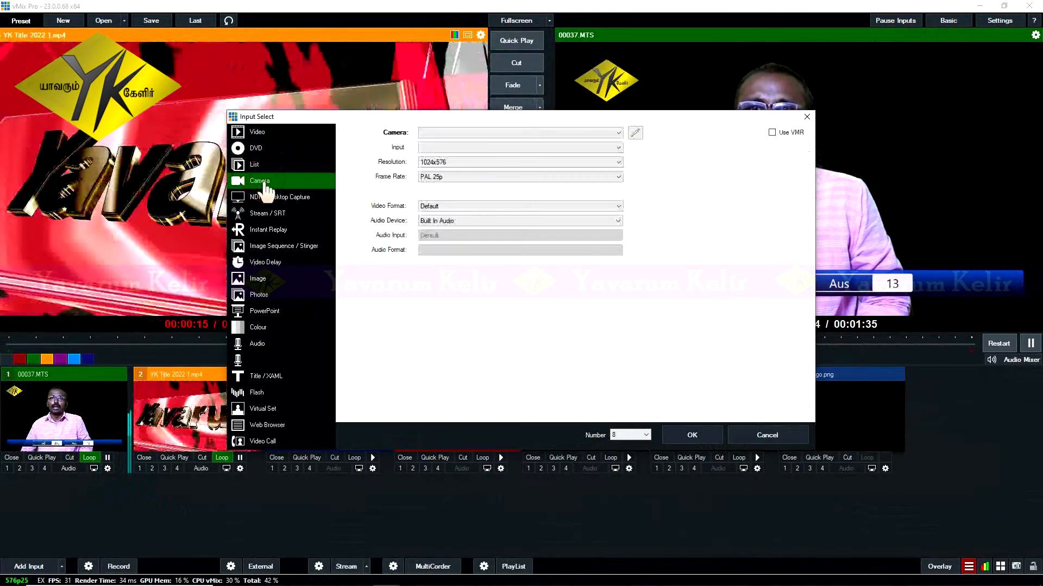
click(619, 133)
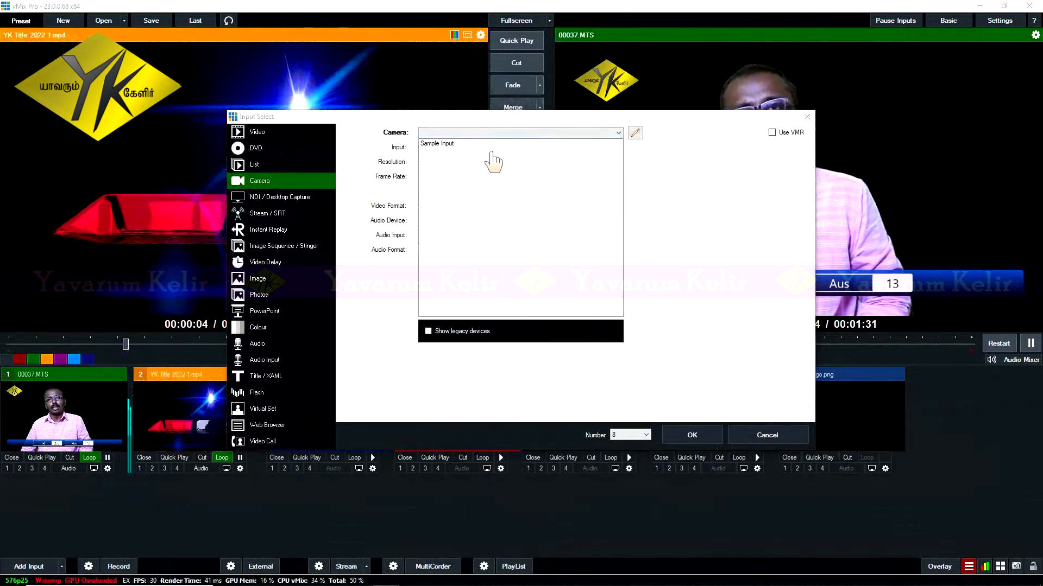
click(665, 191)
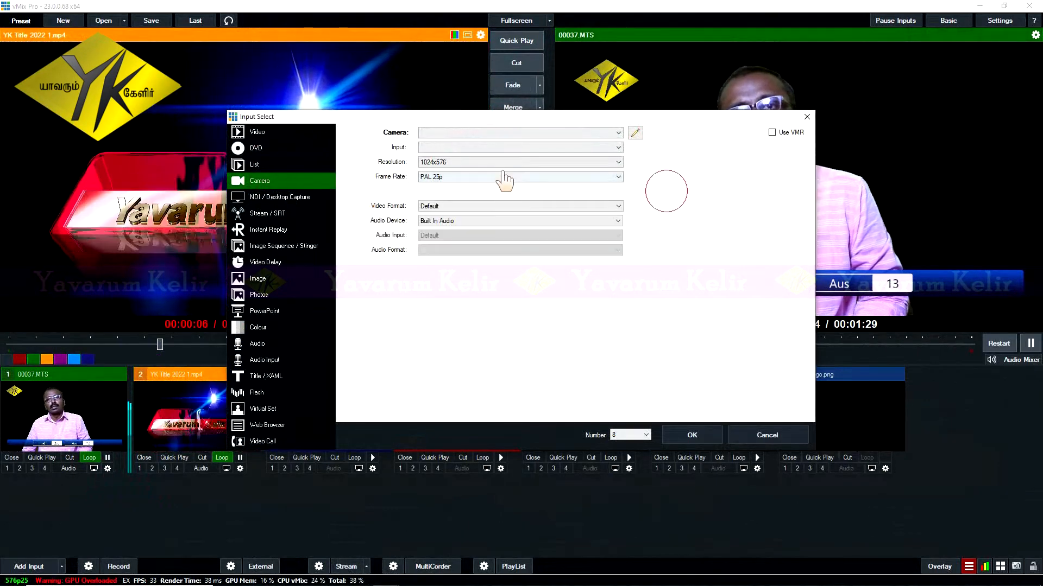
click(792, 436)
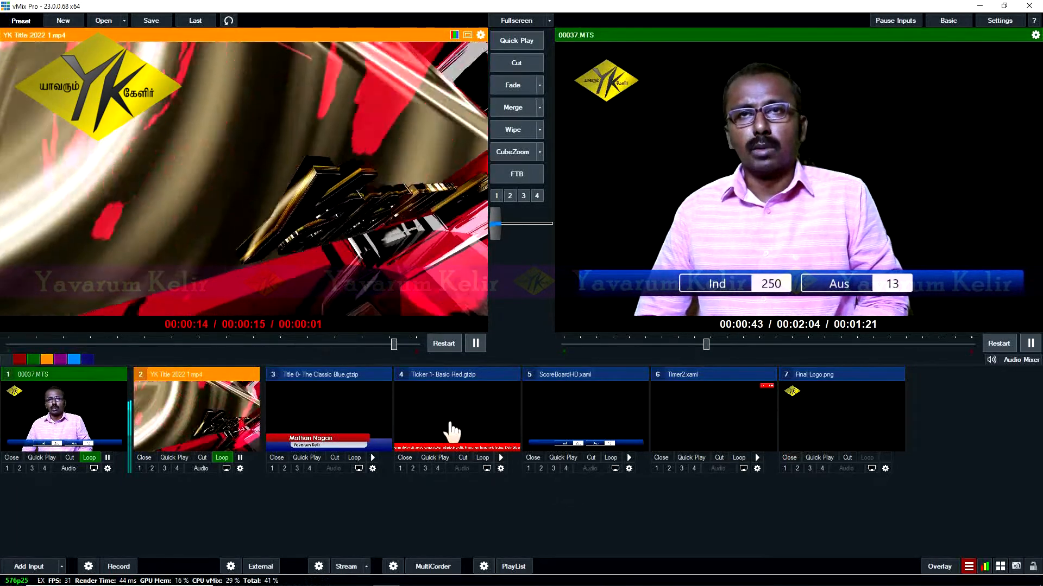
- Load the 00037.MTS clip into the preview and look over the input types that can be added
click(78, 422)
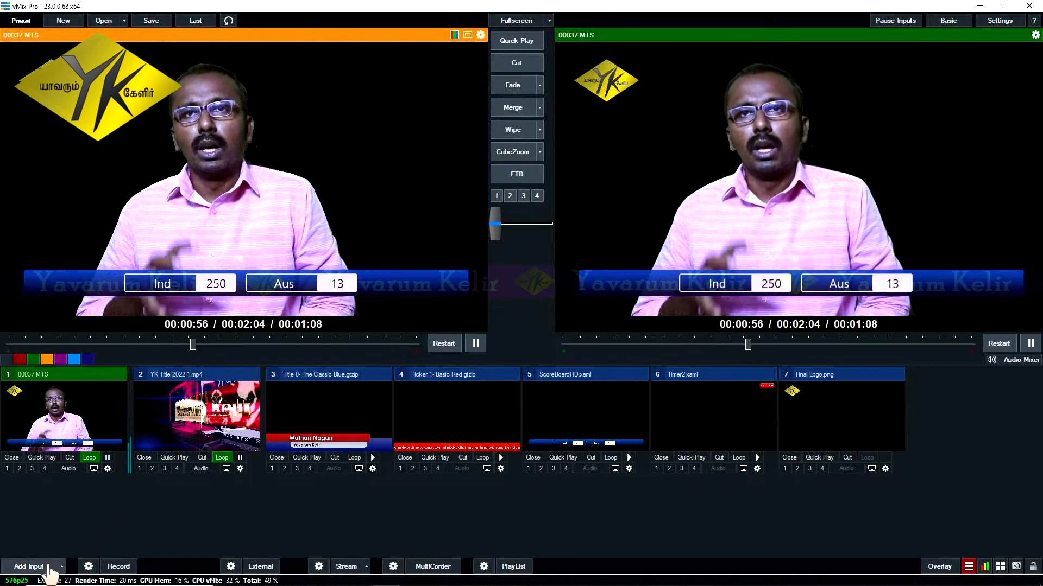
click(26, 566)
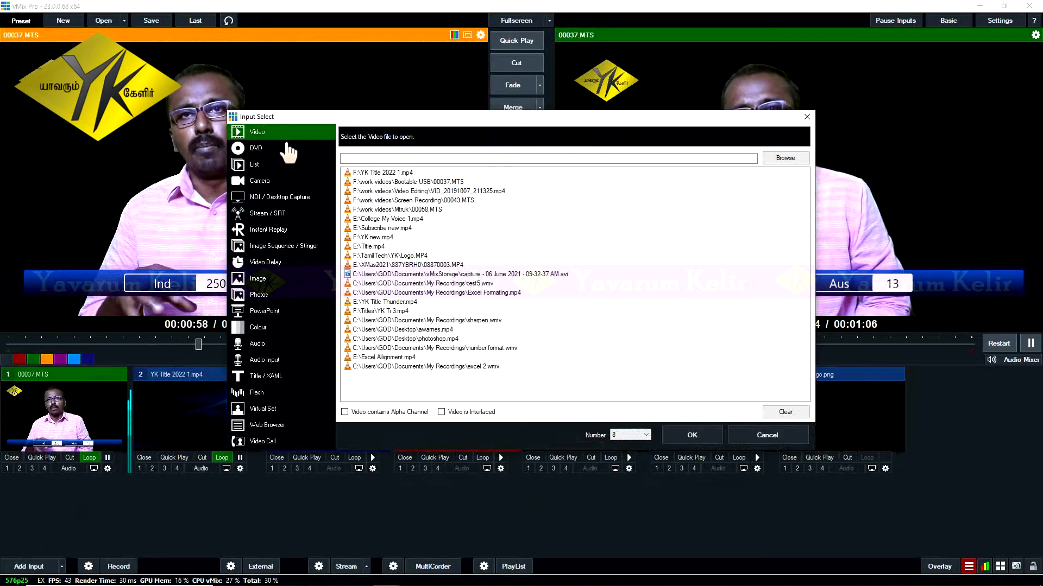
click(807, 117)
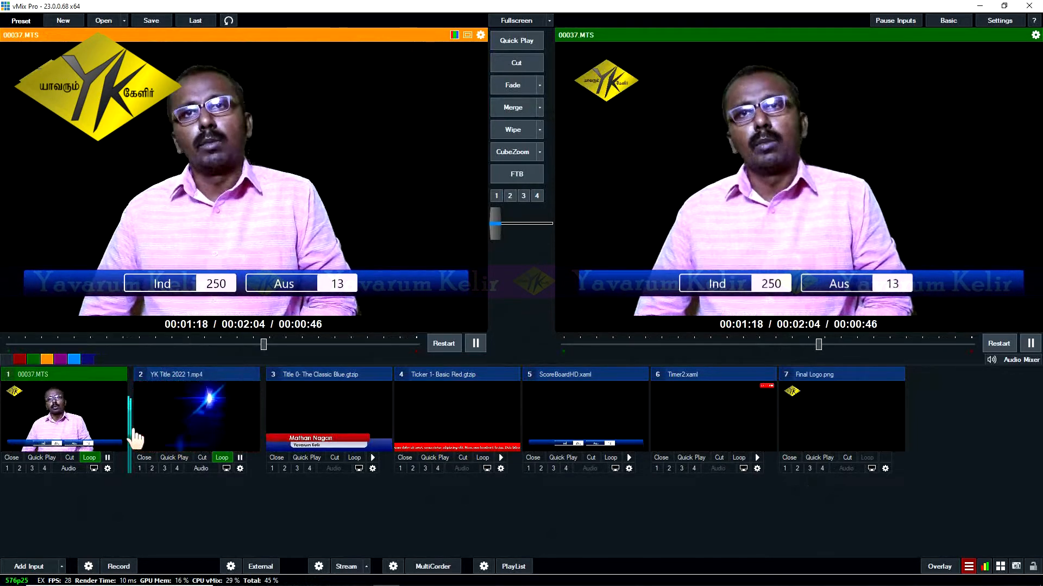
- Review the stream type, URL and buffer options of a Stream / SRT input, and cancel adding it
click(29, 567)
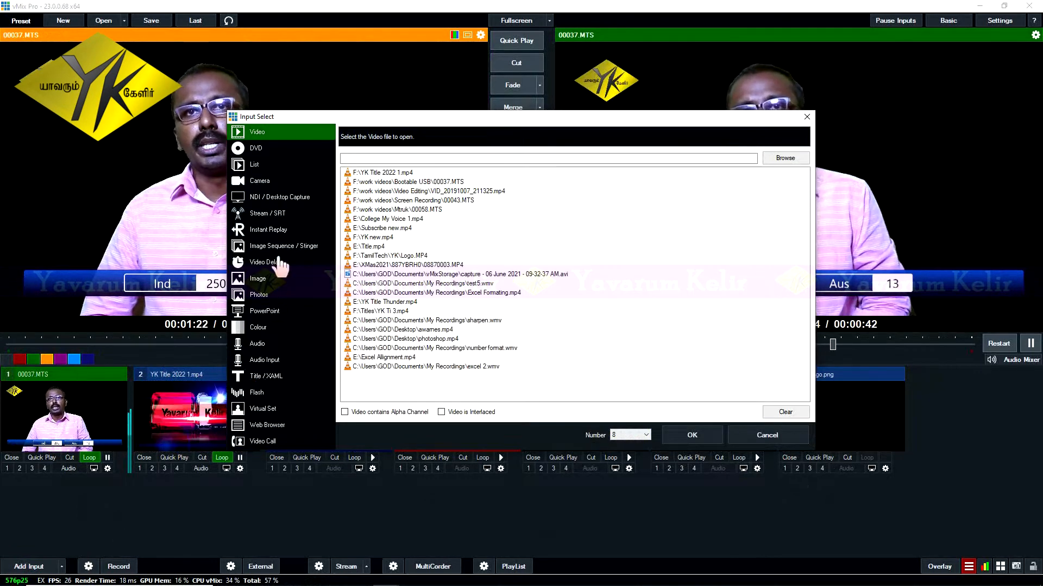
click(286, 223)
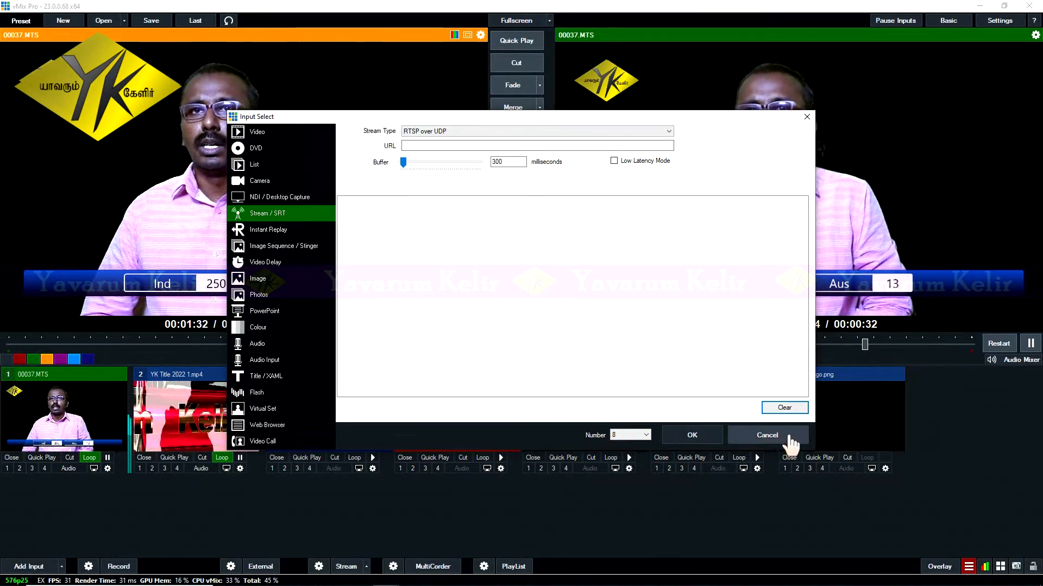
click(766, 435)
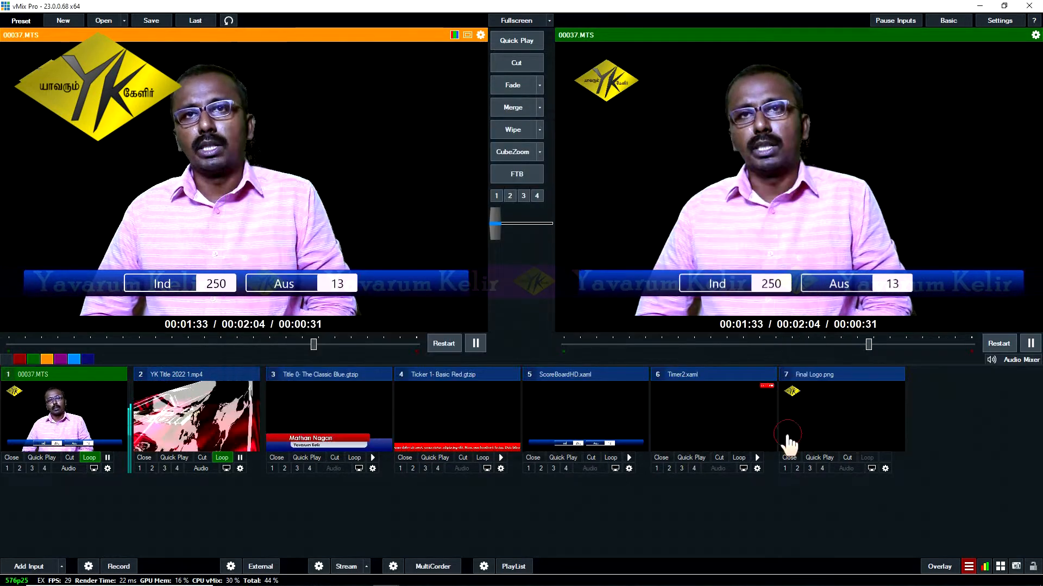
click(41, 566)
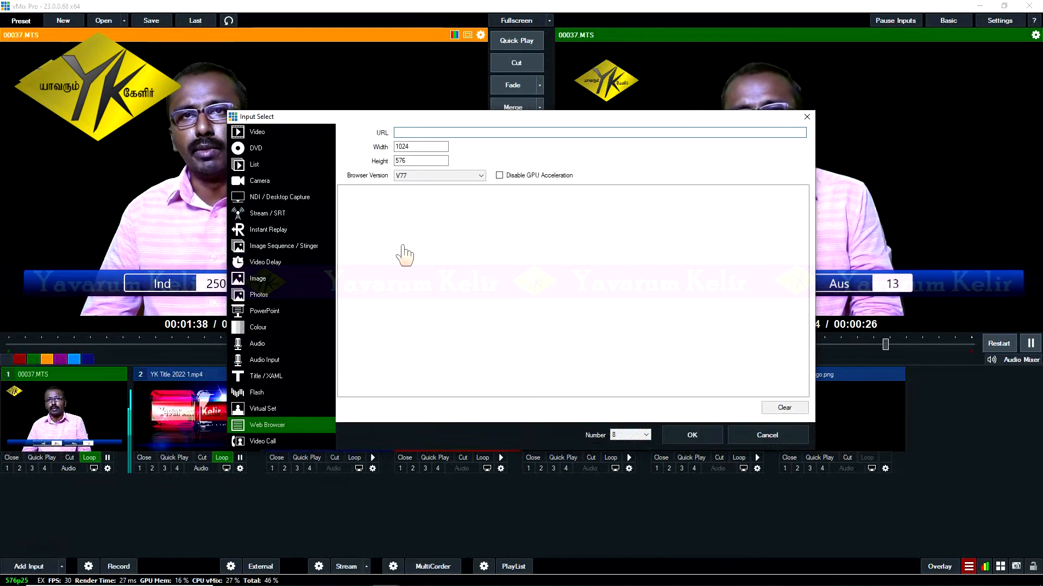
text(www)
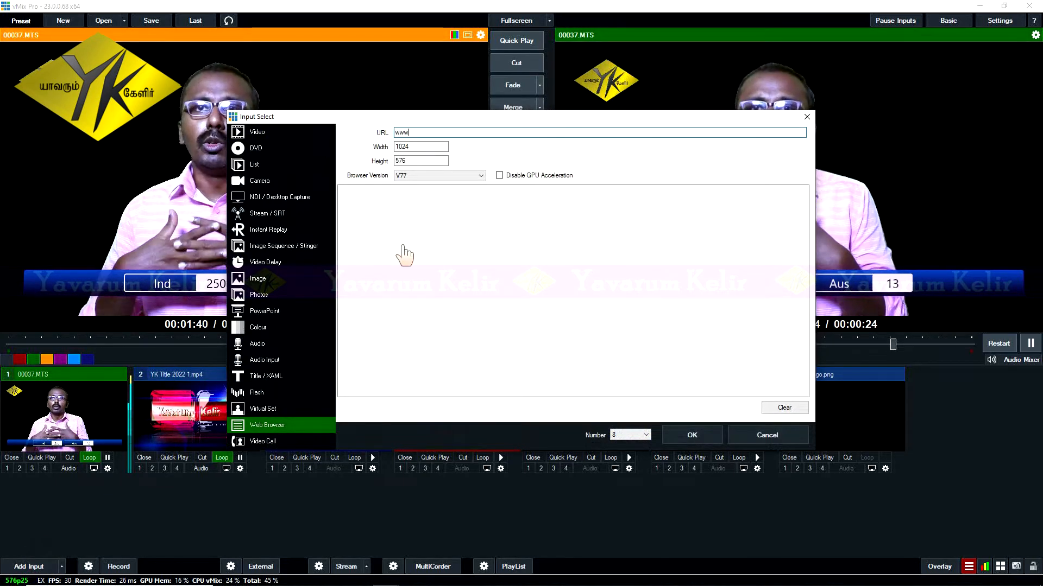
text(.ggogle)
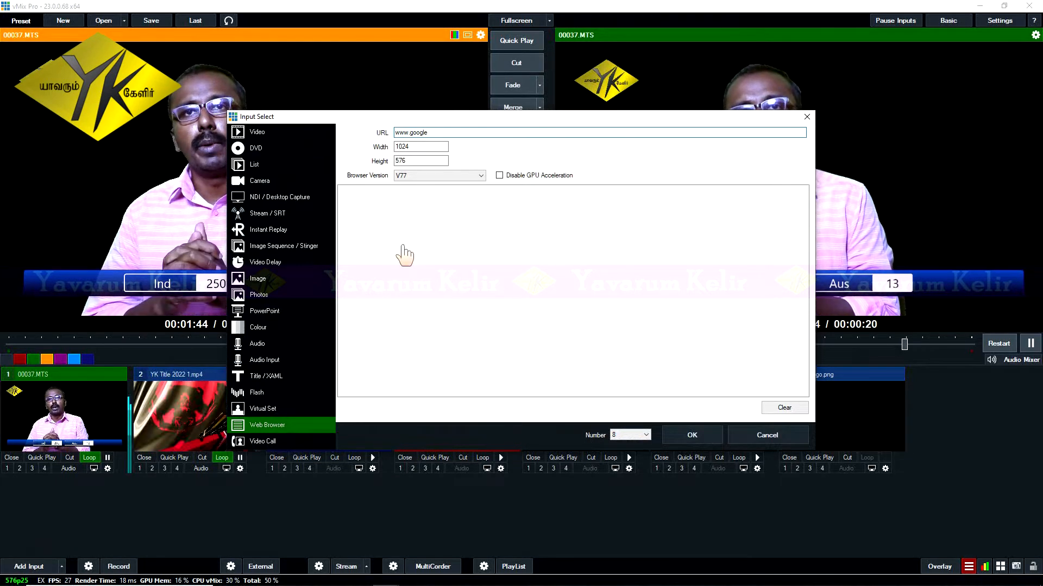
text(.com)
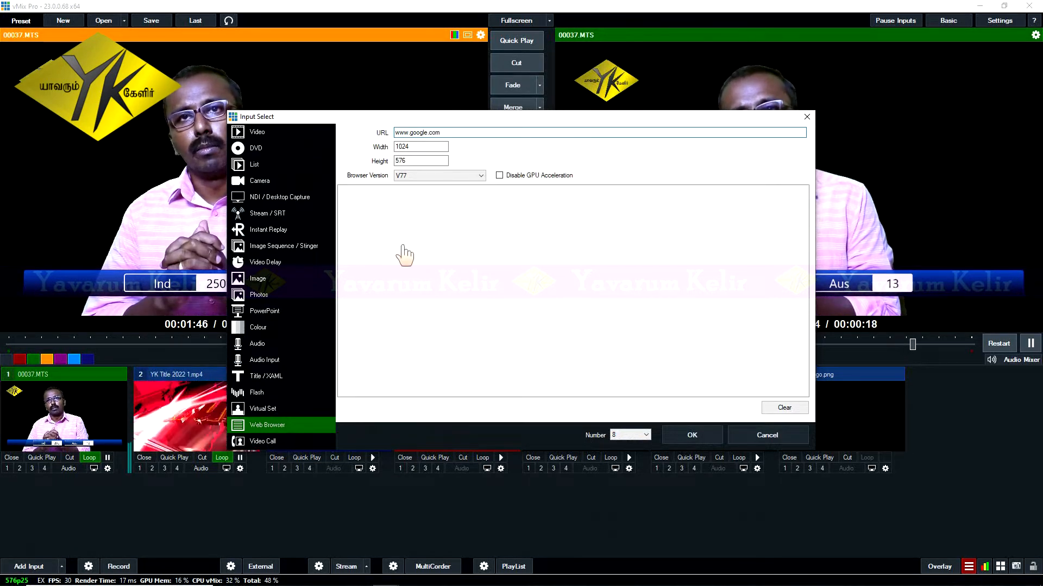
click(691, 435)
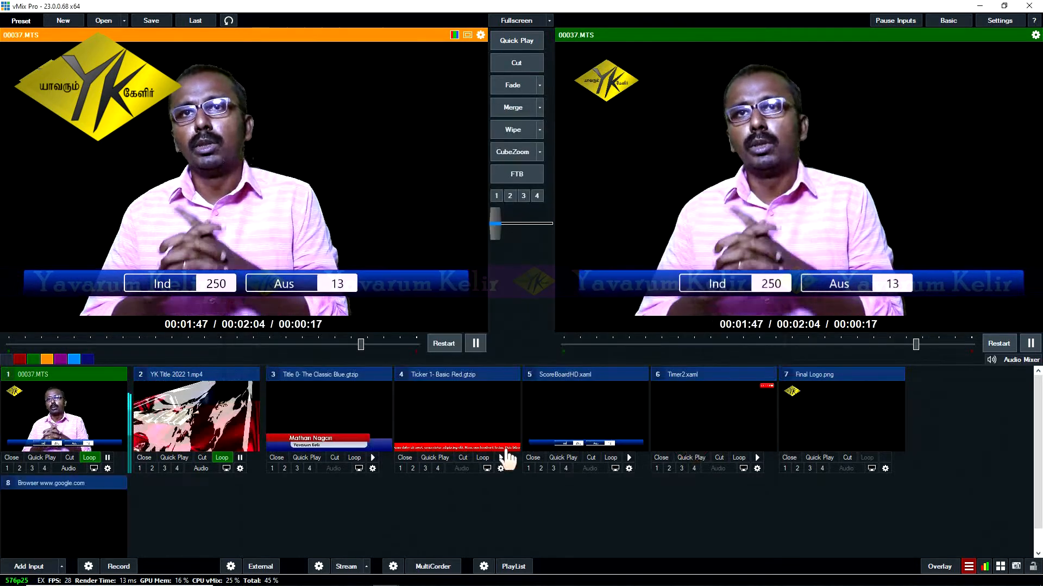
click(77, 521)
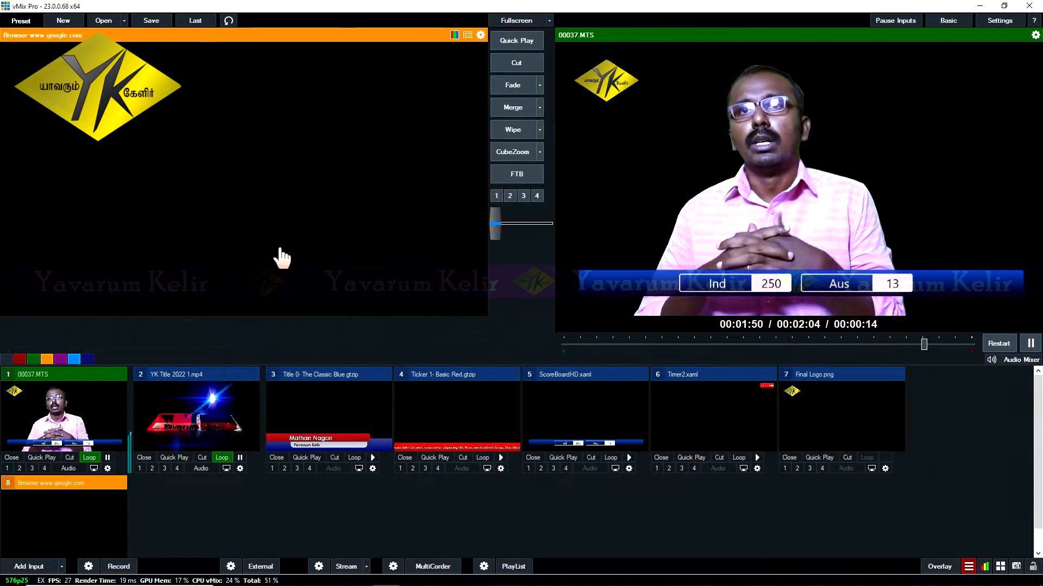